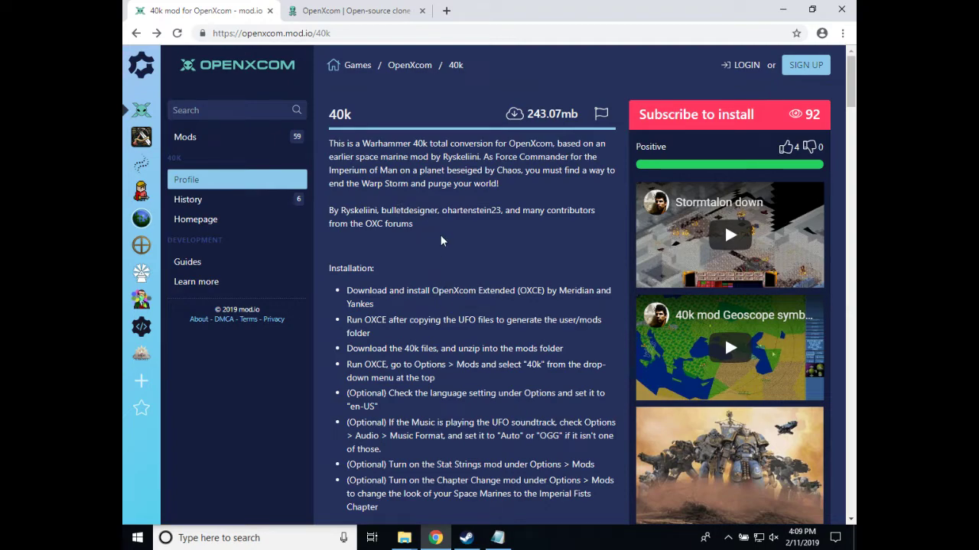
Step: Open the OpenXcom Extended (OXCE) dependency from the 40k mod page in a new tab and switch to it
{"action": "scroll", "coordinate": [455, 260], "scroll_direction": "down", "scroll_amount": 10}
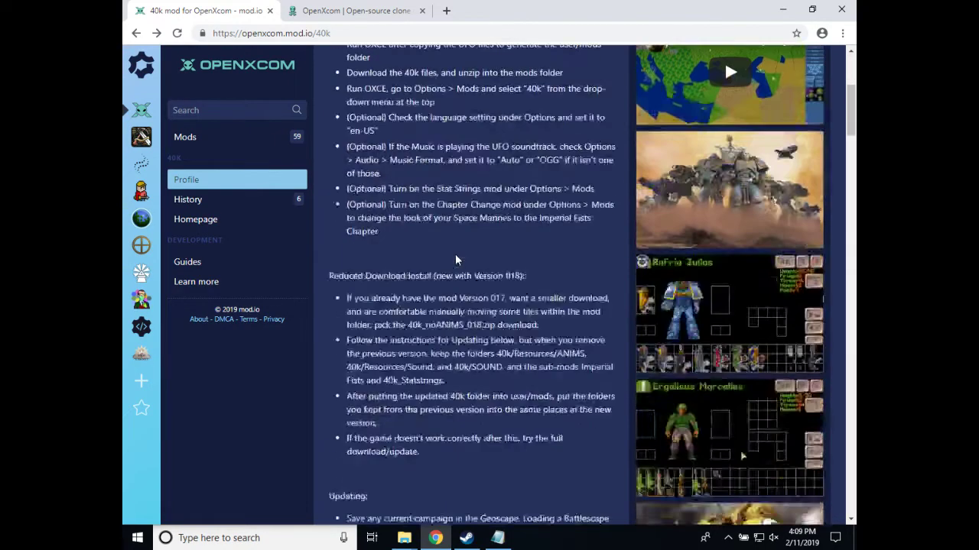
{"action": "scroll", "coordinate": [455, 258], "scroll_direction": "down", "scroll_amount": 4}
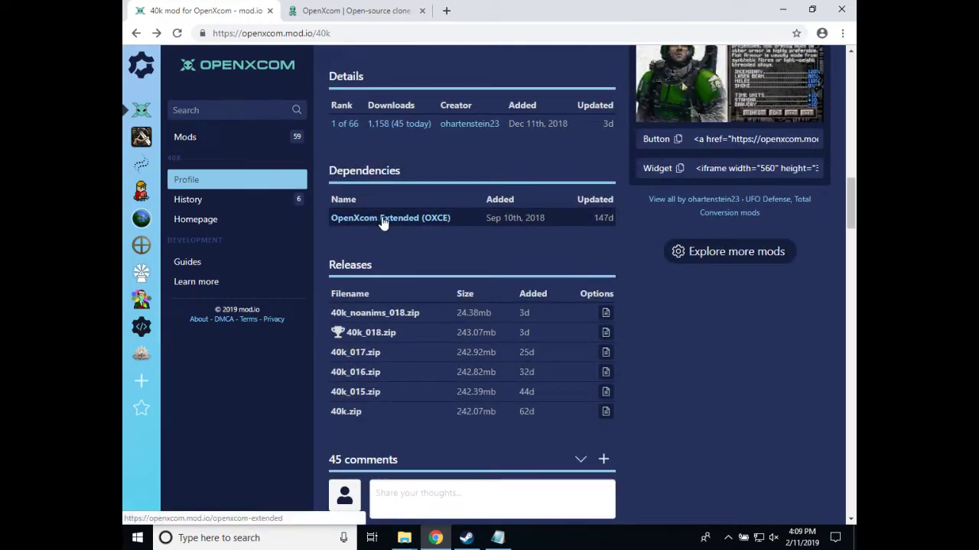
{"action": "middle_click", "coordinate": [383, 221]}
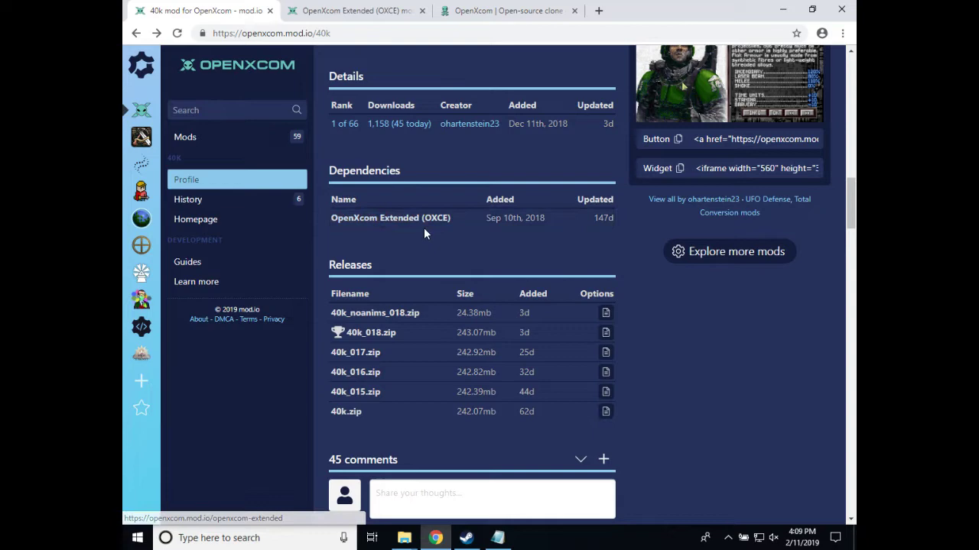
{"action": "left_click", "coordinate": [321, 11]}
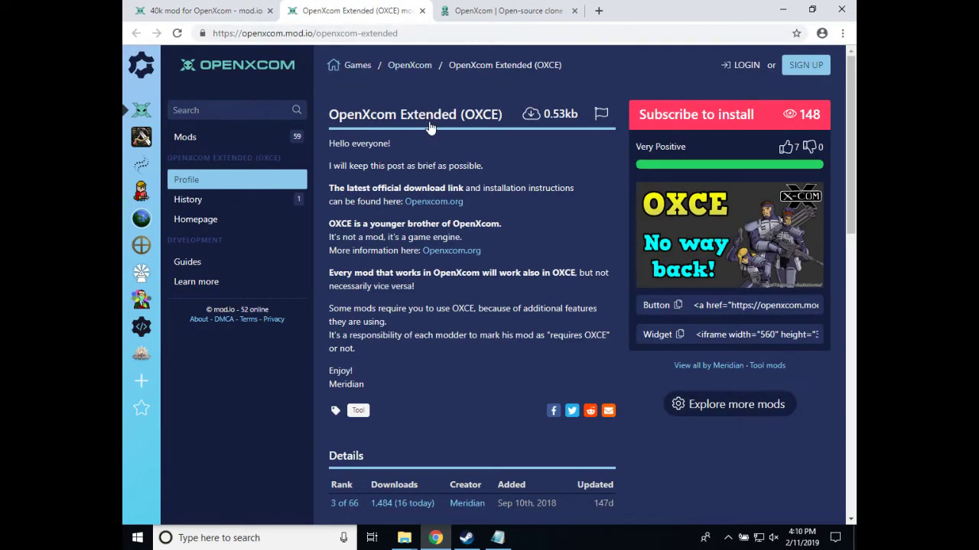
Step: Open the official OXCE download topic on Openxcom.org in a new tab and locate the latest Windows version link
{"action": "middle_click", "coordinate": [443, 203]}
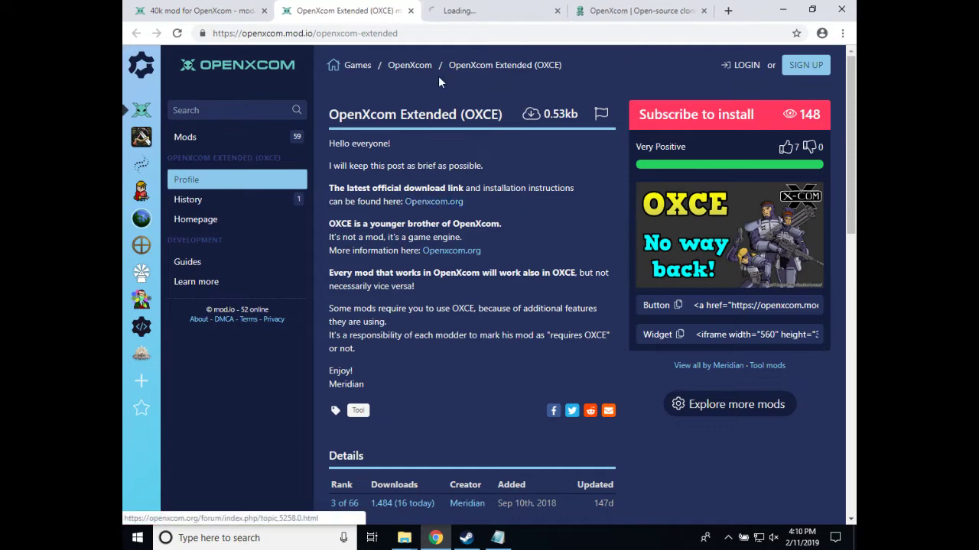
{"action": "left_click", "coordinate": [443, 14]}
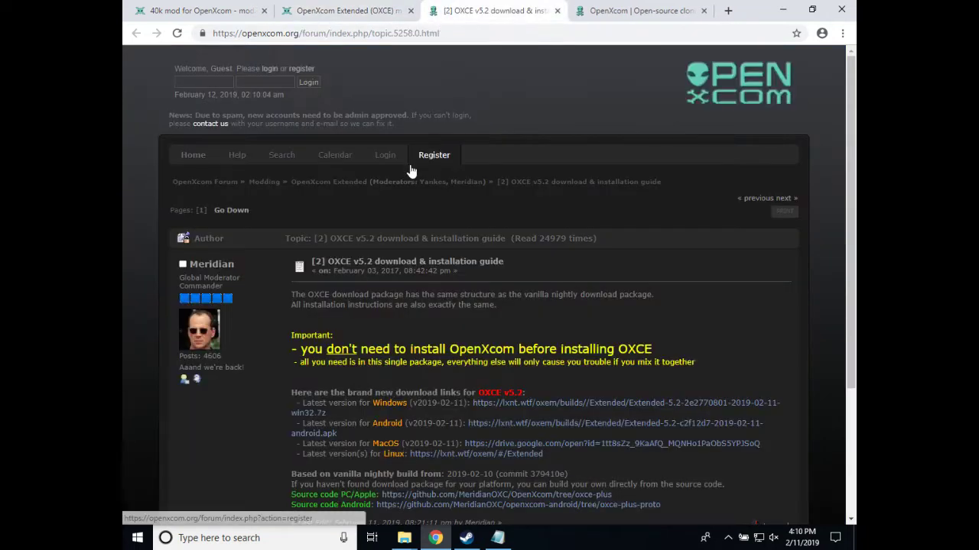
{"action": "scroll", "coordinate": [454, 185], "scroll_direction": "down", "scroll_amount": 3}
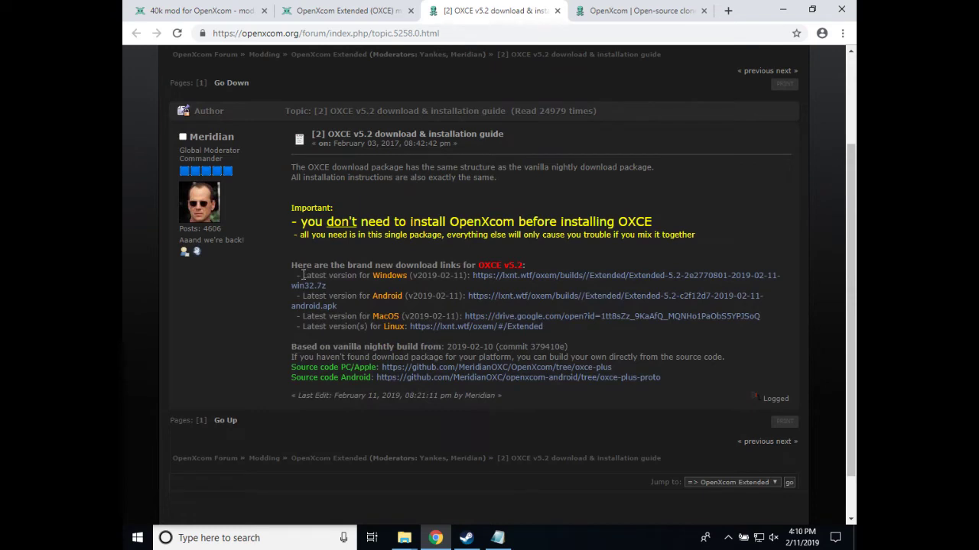
{"action": "left_click_drag", "start_coordinate": [303, 275], "coordinate": [456, 275]}
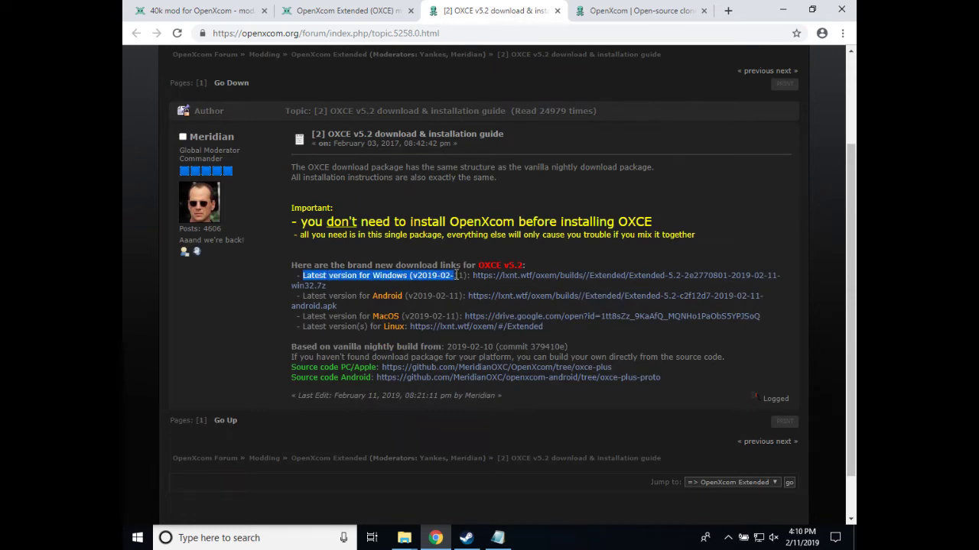
{"action": "left_click", "coordinate": [459, 277]}
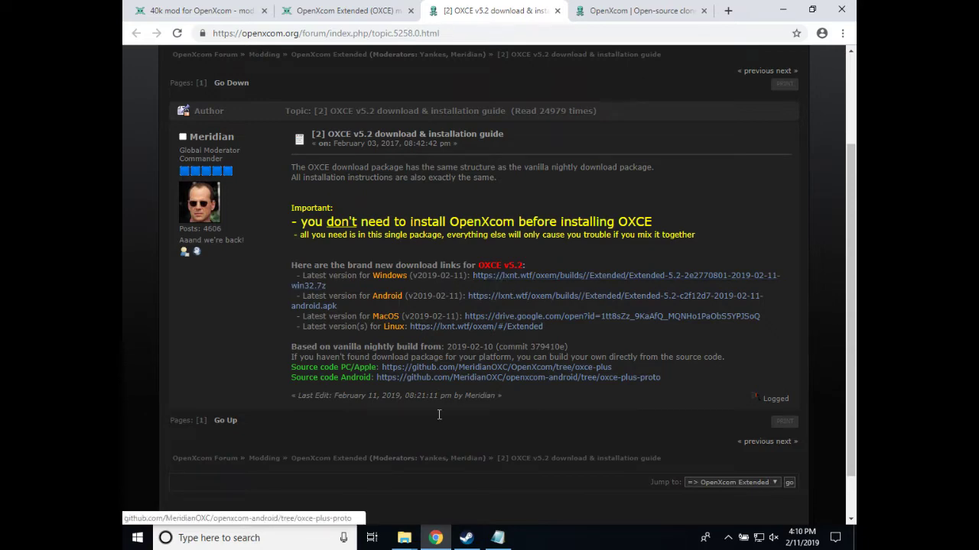
{"action": "mouse_move", "coordinate": [404, 535]}
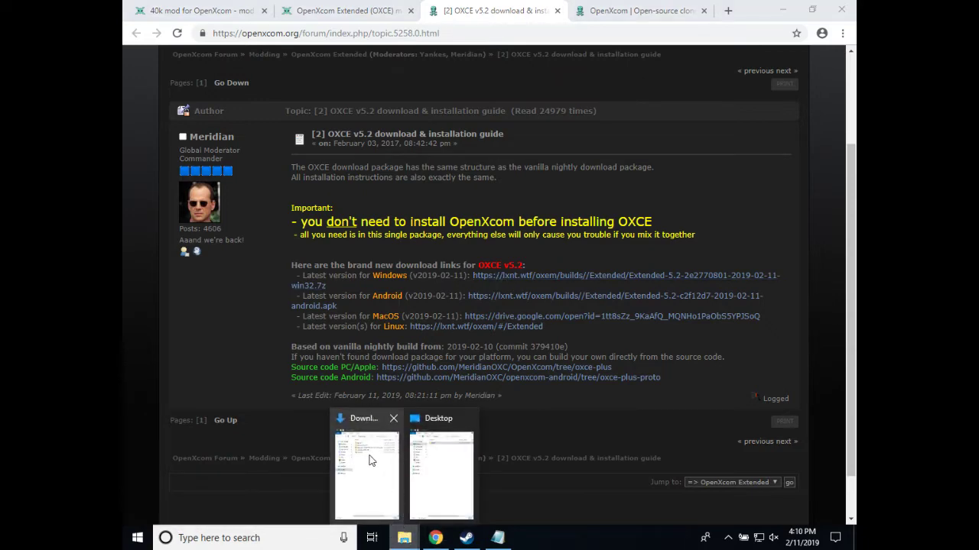
{"action": "left_click", "coordinate": [375, 463]}
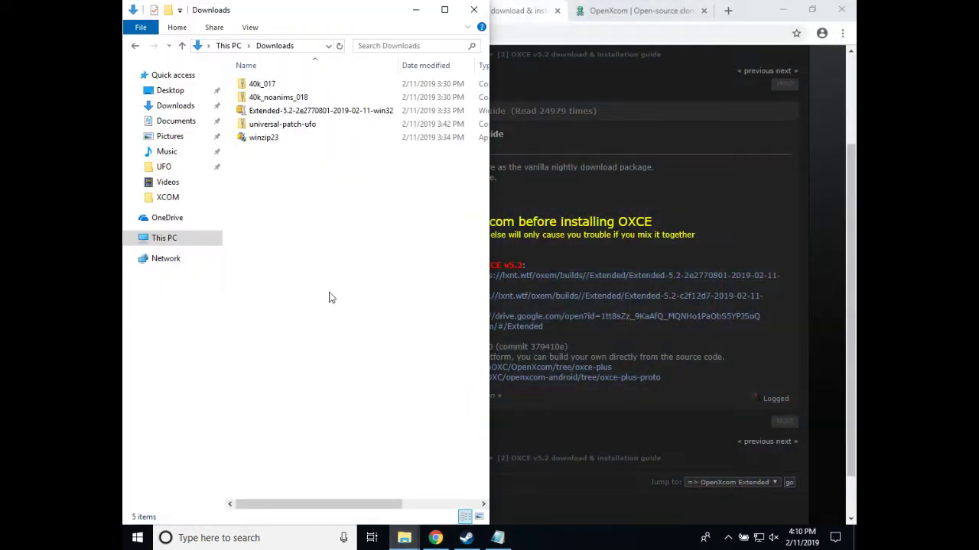
{"action": "right_click", "coordinate": [304, 112]}
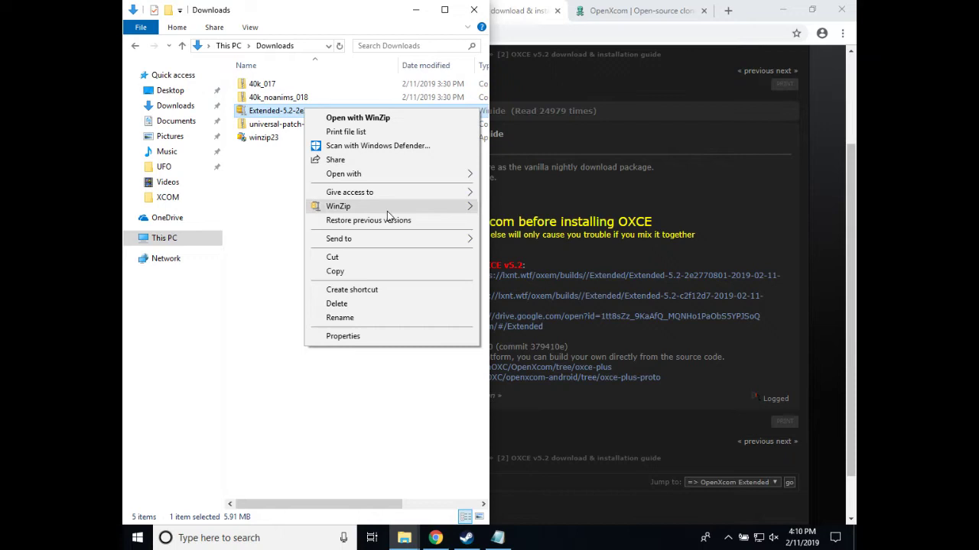
{"action": "mouse_move", "coordinate": [398, 209]}
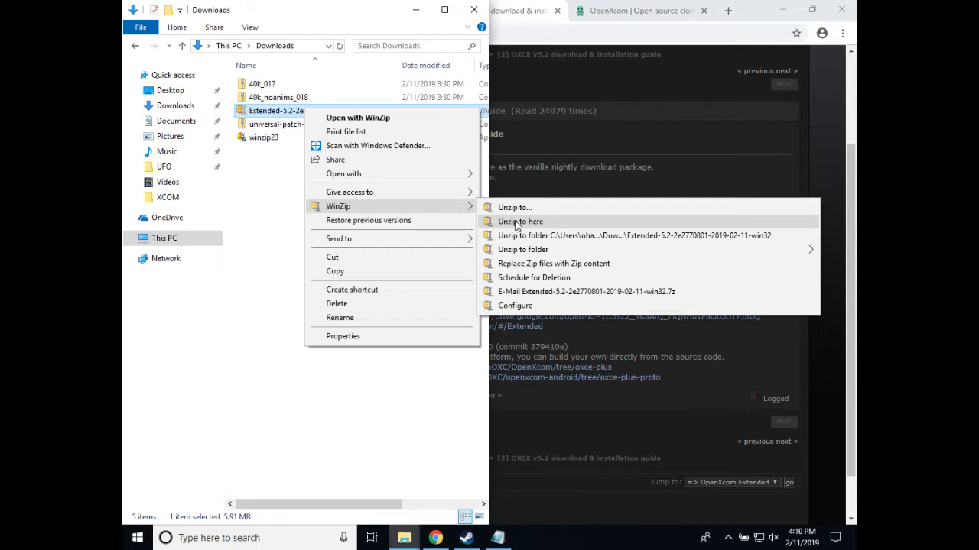
{"action": "left_click", "coordinate": [272, 238]}
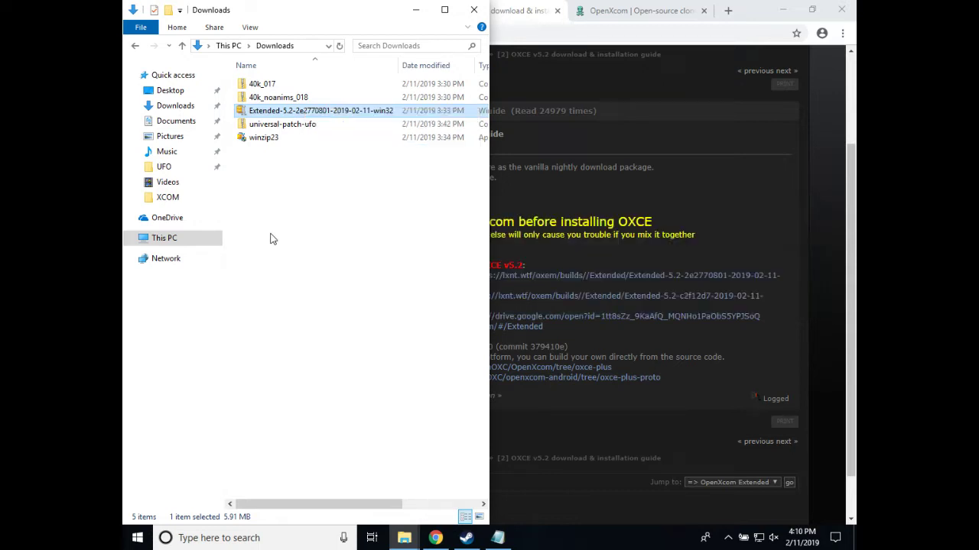
Step: Bring up the Desktop window beside Downloads and open the OXCE folder to review its contents
{"action": "mouse_move", "coordinate": [404, 538]}
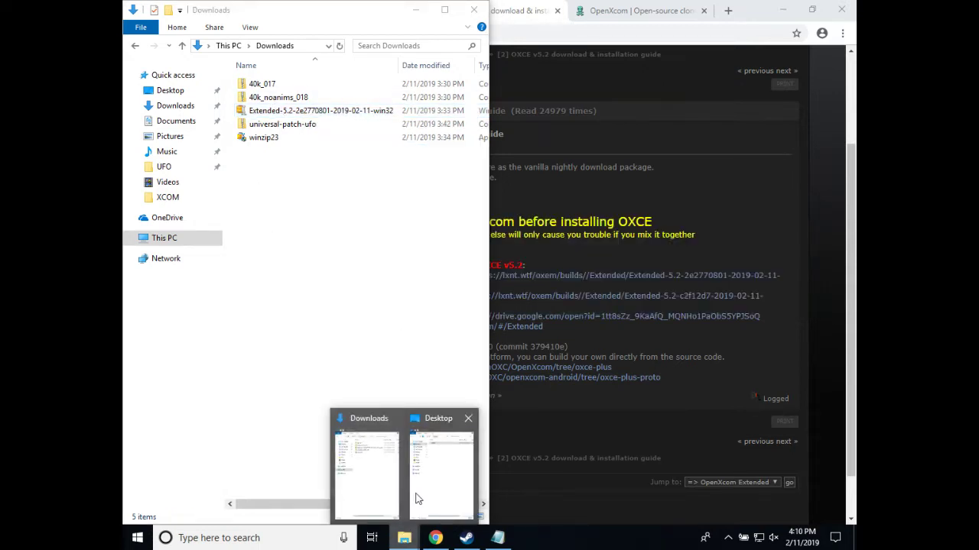
{"action": "left_click", "coordinate": [443, 469]}
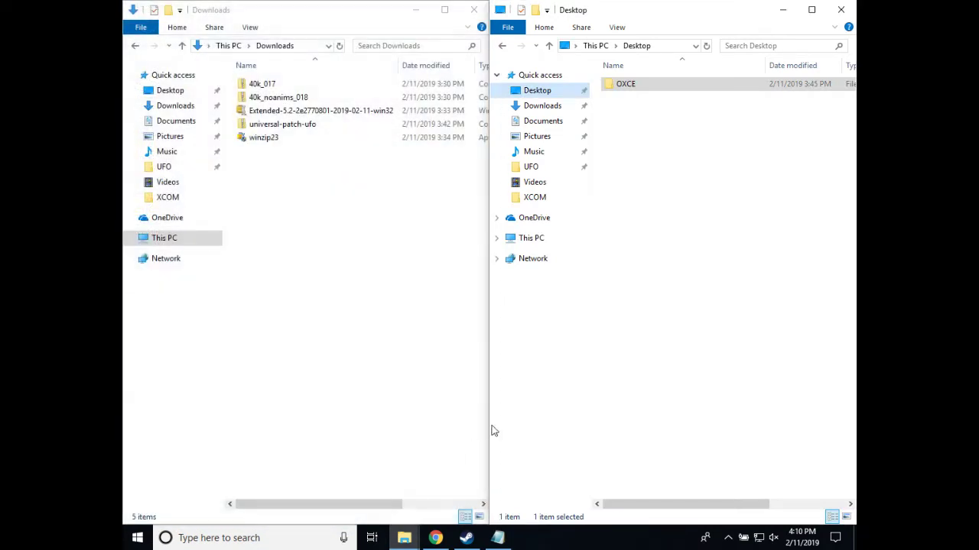
{"action": "left_click", "coordinate": [632, 90]}
{"action": "double_click", "coordinate": [627, 86]}
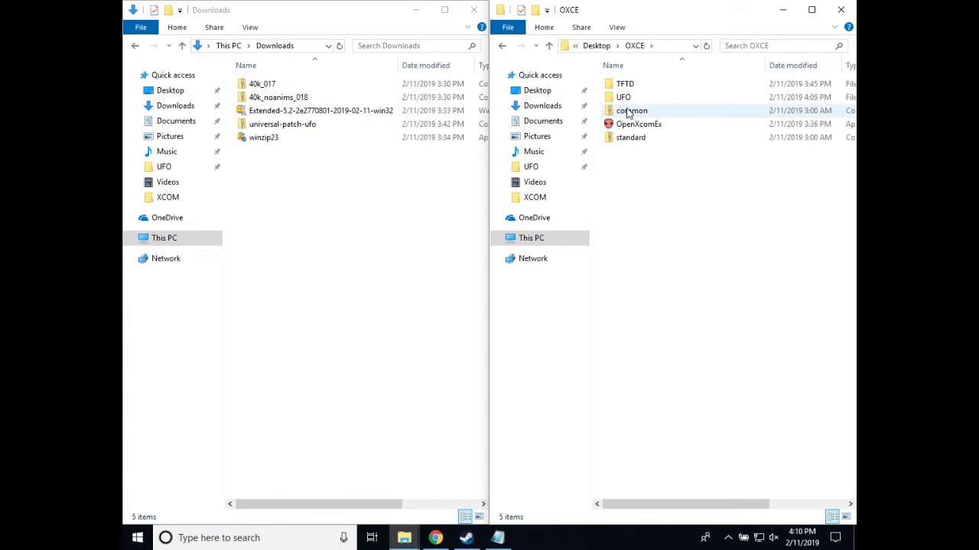
{"action": "mouse_move", "coordinate": [639, 143]}
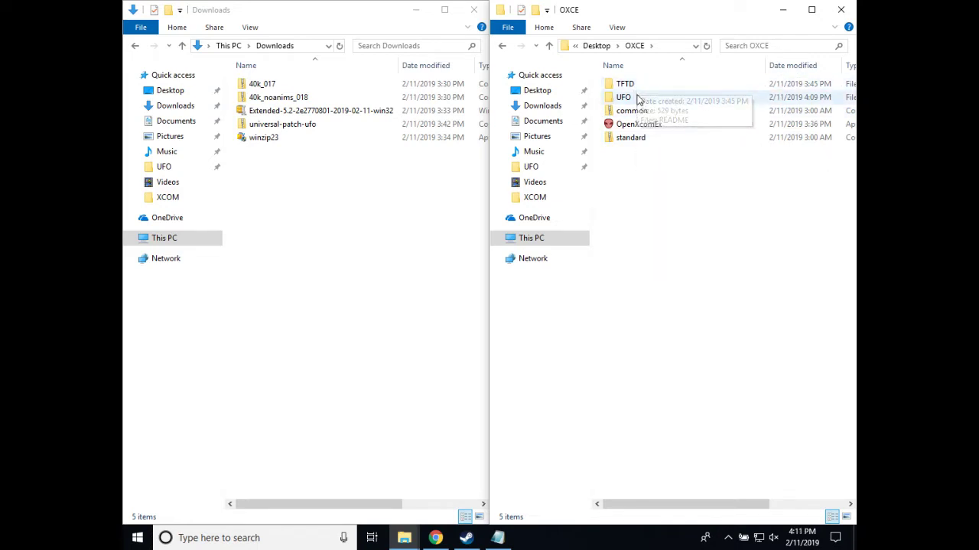
{"action": "mouse_move", "coordinate": [639, 100]}
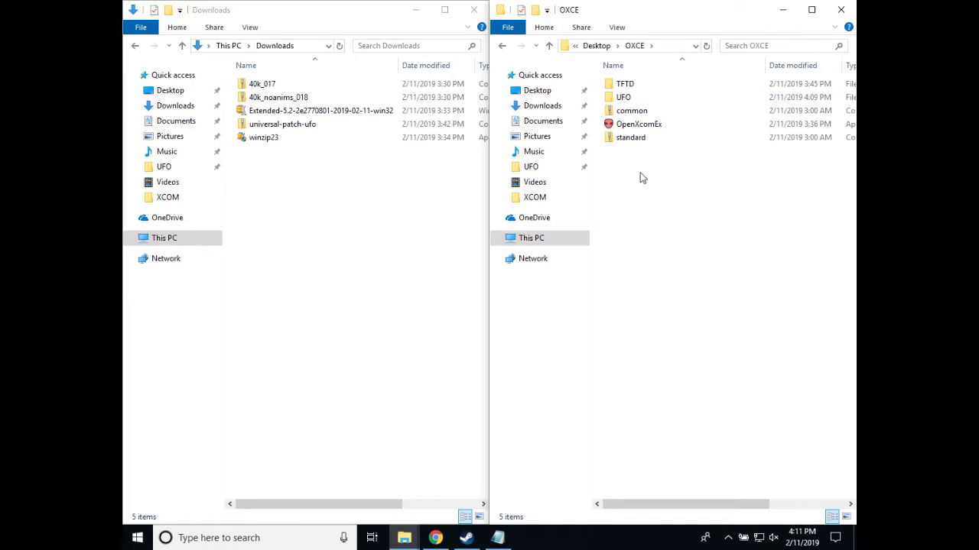
Step: Open the README in OXCE's UFO folder and check X-COM: UFO Defense in the Steam library
{"action": "double_click", "coordinate": [625, 97]}
{"action": "double_click", "coordinate": [626, 85]}
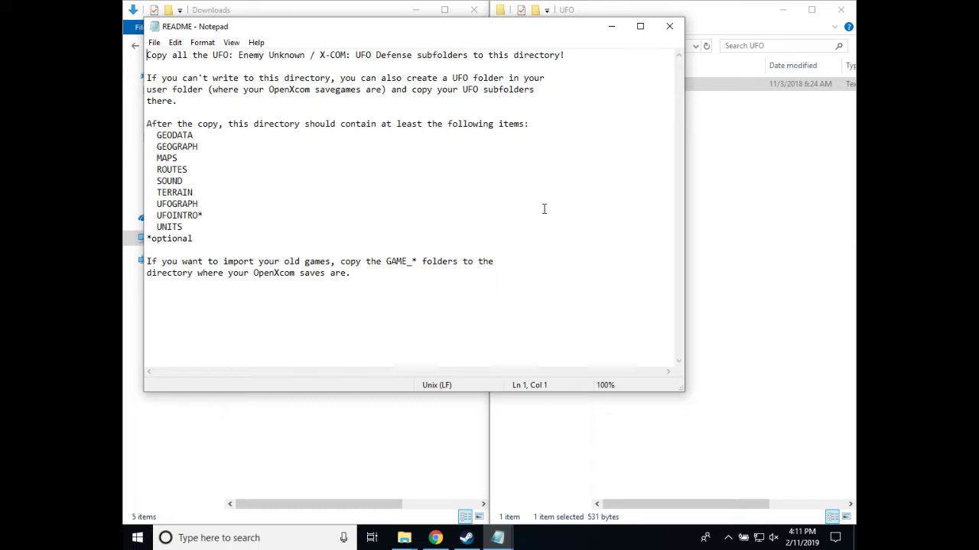
{"action": "left_click", "coordinate": [699, 202]}
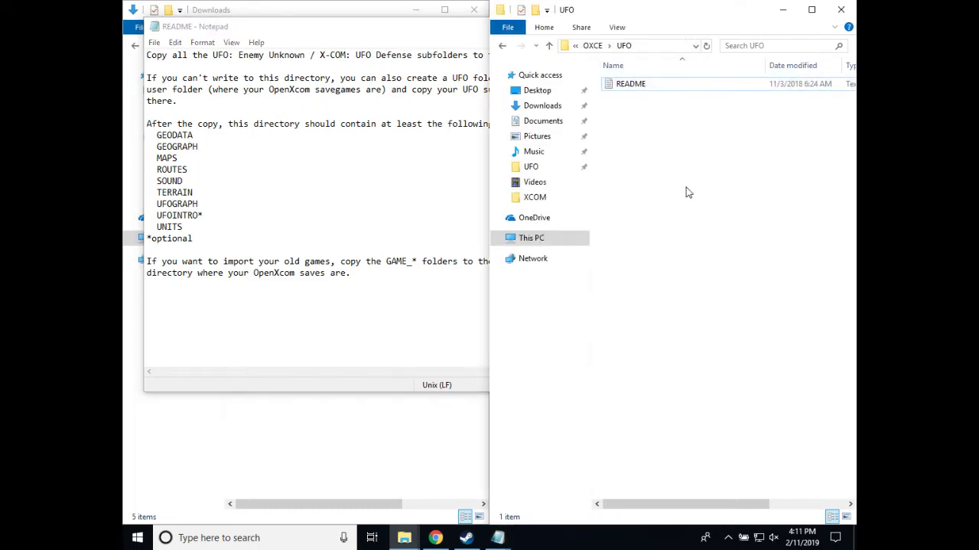
{"action": "left_click", "coordinate": [467, 538]}
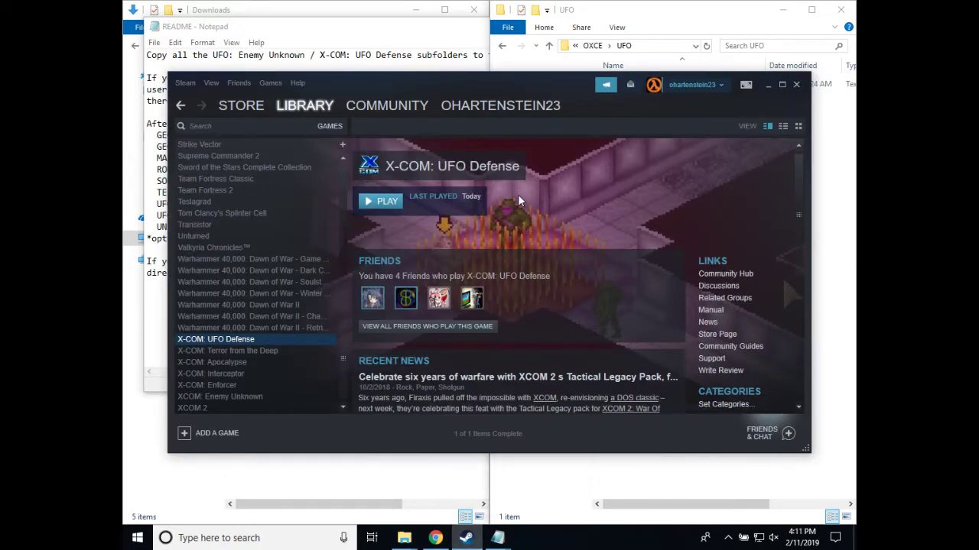
{"action": "left_click", "coordinate": [767, 86]}
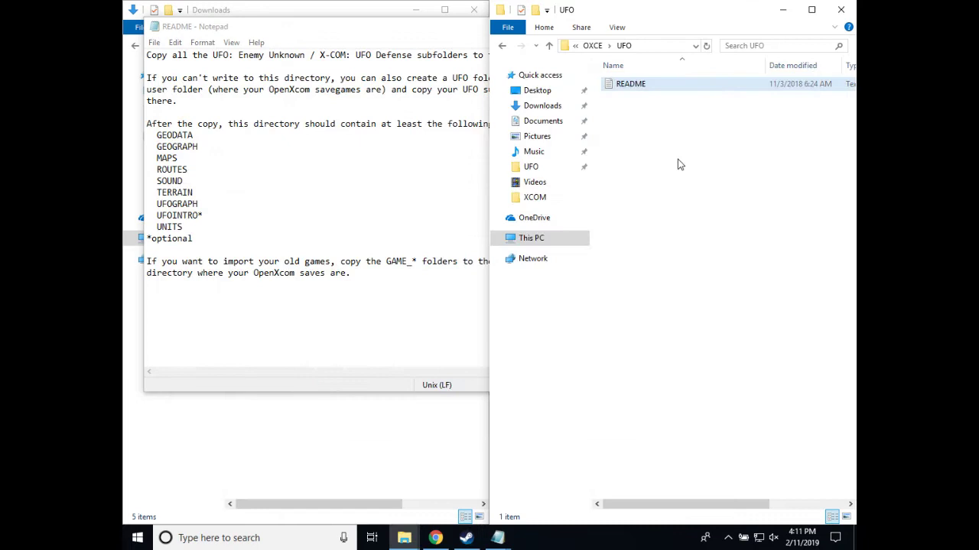
Step: In the Downloads window, browse to the game's data folder at C:\Program Files (x86)\Steam\steamapps\common\XCom UFO Defense\XCOM
{"action": "left_click", "coordinate": [382, 443]}
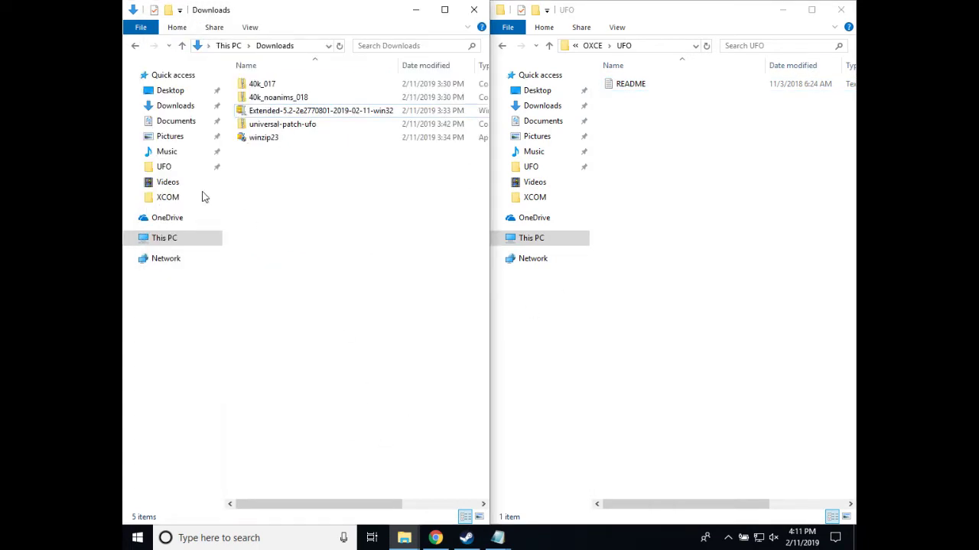
{"action": "left_click", "coordinate": [168, 243]}
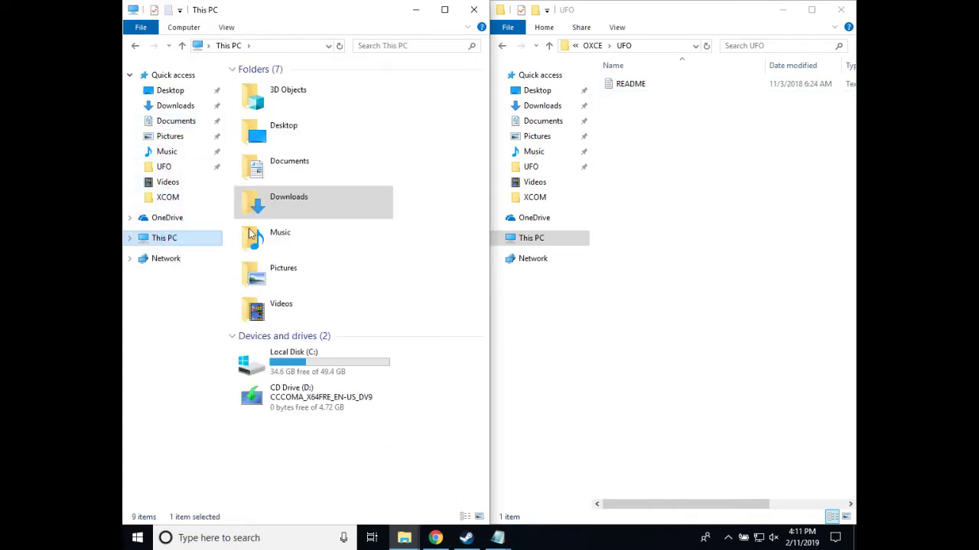
{"action": "double_click", "coordinate": [339, 370]}
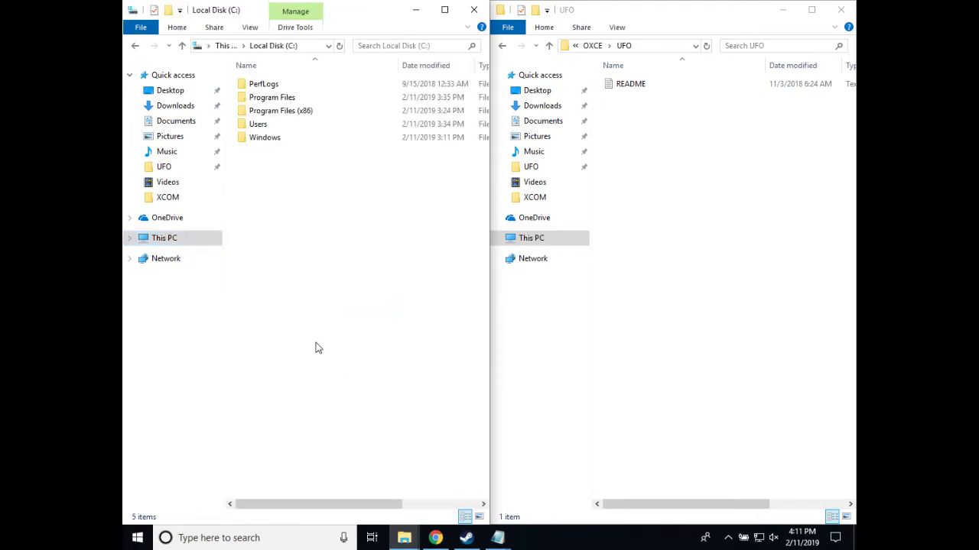
{"action": "double_click", "coordinate": [288, 113]}
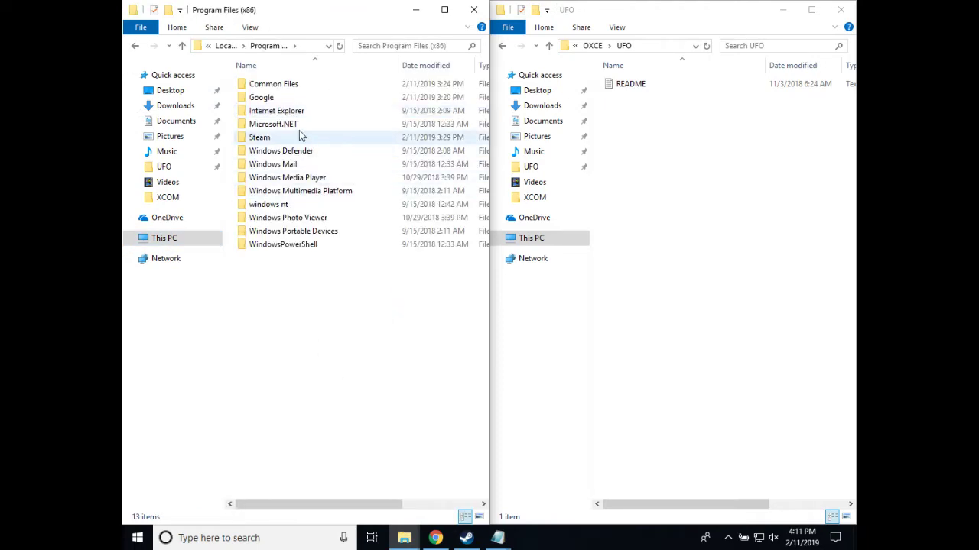
{"action": "double_click", "coordinate": [299, 136]}
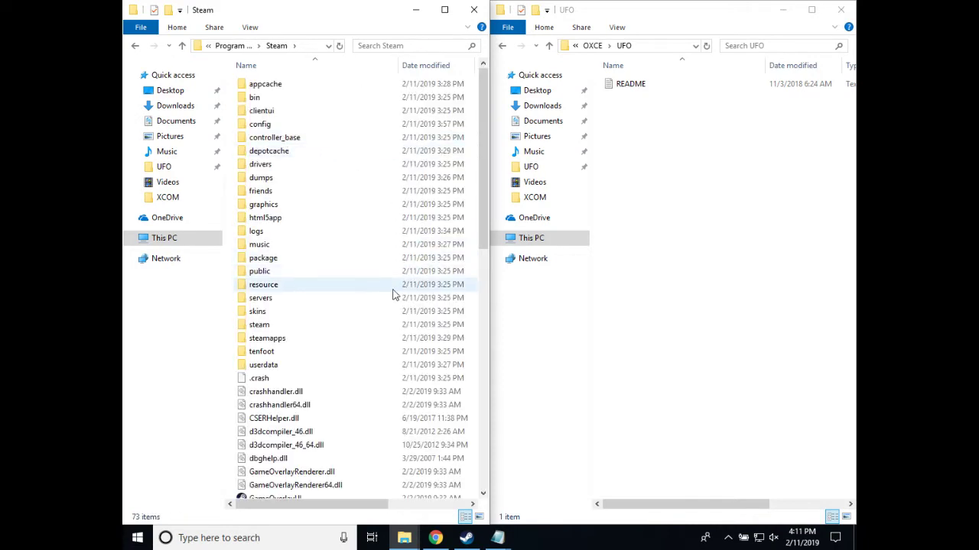
{"action": "double_click", "coordinate": [293, 338]}
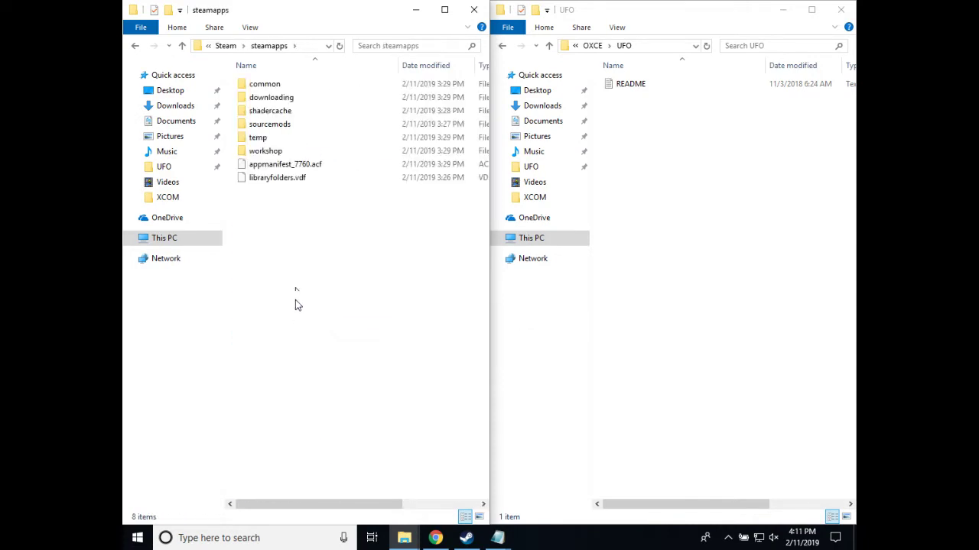
{"action": "double_click", "coordinate": [279, 84]}
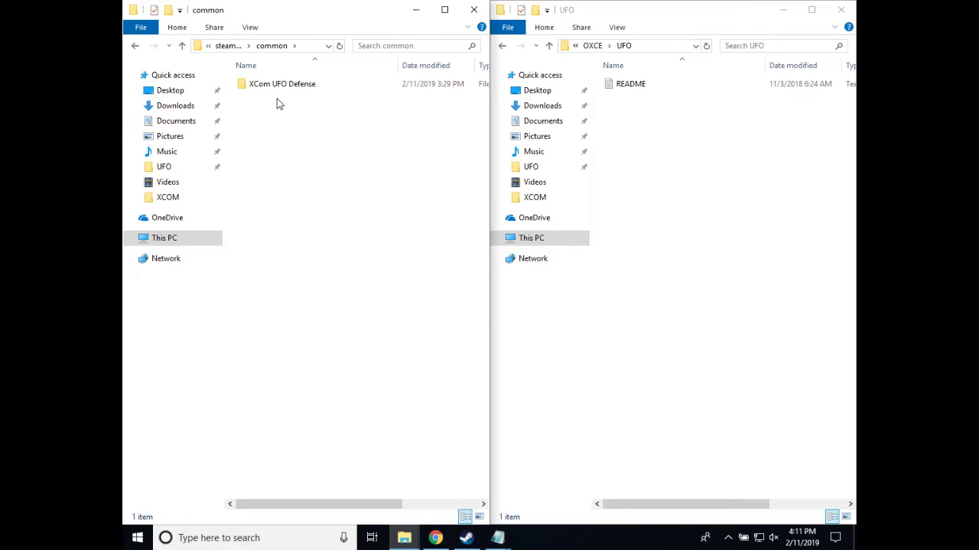
{"action": "double_click", "coordinate": [318, 85]}
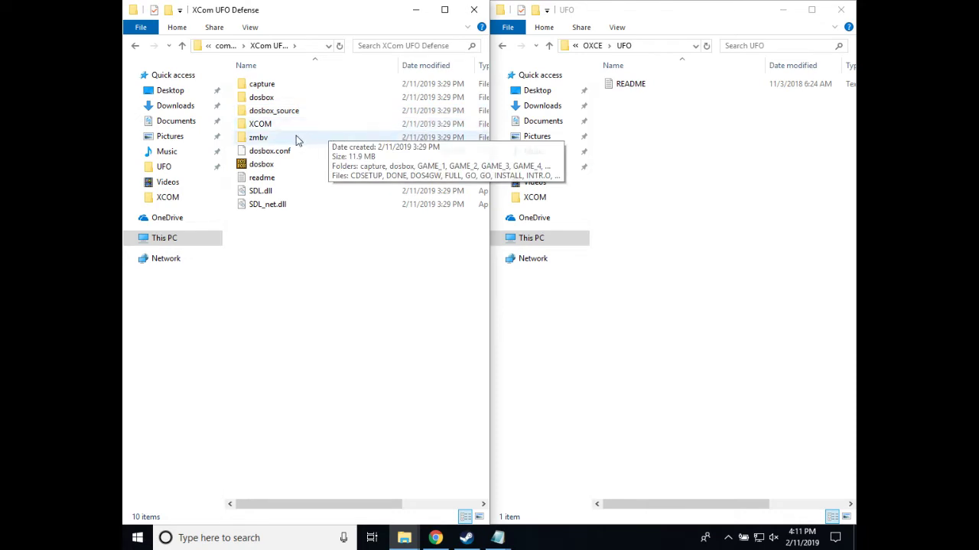
{"action": "double_click", "coordinate": [254, 127]}
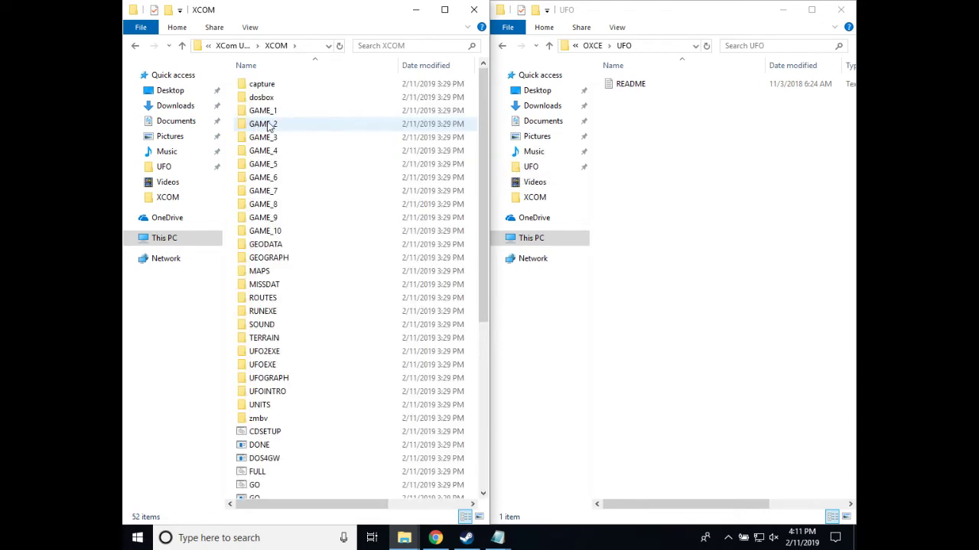
Step: Bring the README back up and place it beside the XCOM folder listing to compare the required subfolders
{"action": "scroll", "coordinate": [313, 179], "scroll_direction": "down", "scroll_amount": 1}
{"action": "scroll", "coordinate": [312, 181], "scroll_direction": "down", "scroll_amount": 1}
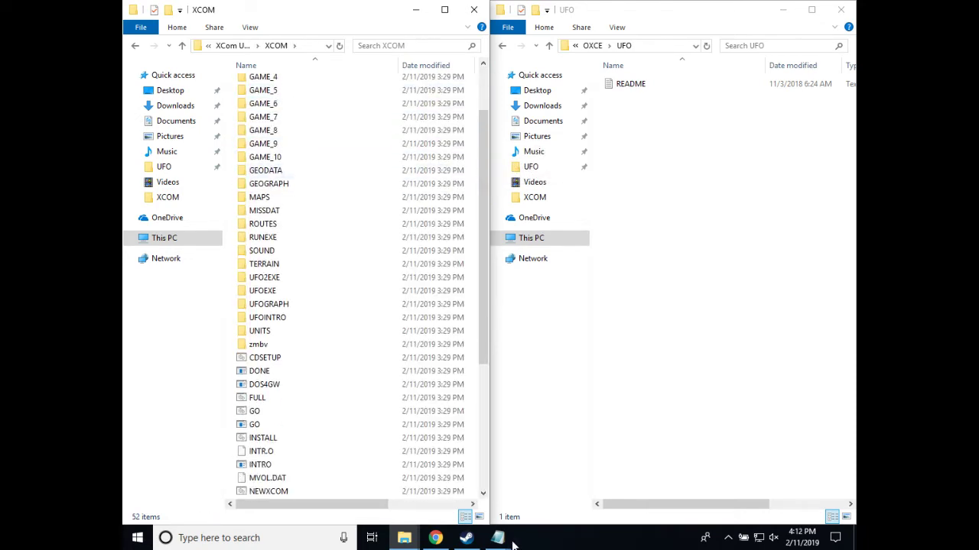
{"action": "mouse_move", "coordinate": [497, 538]}
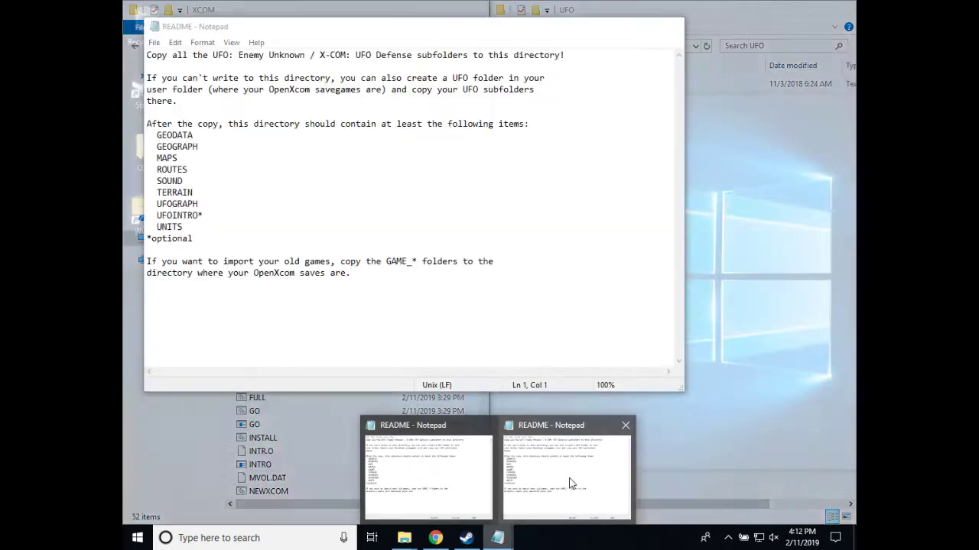
{"action": "left_click", "coordinate": [565, 478]}
{"action": "left_click_drag", "start_coordinate": [413, 39], "coordinate": [781, 117]}
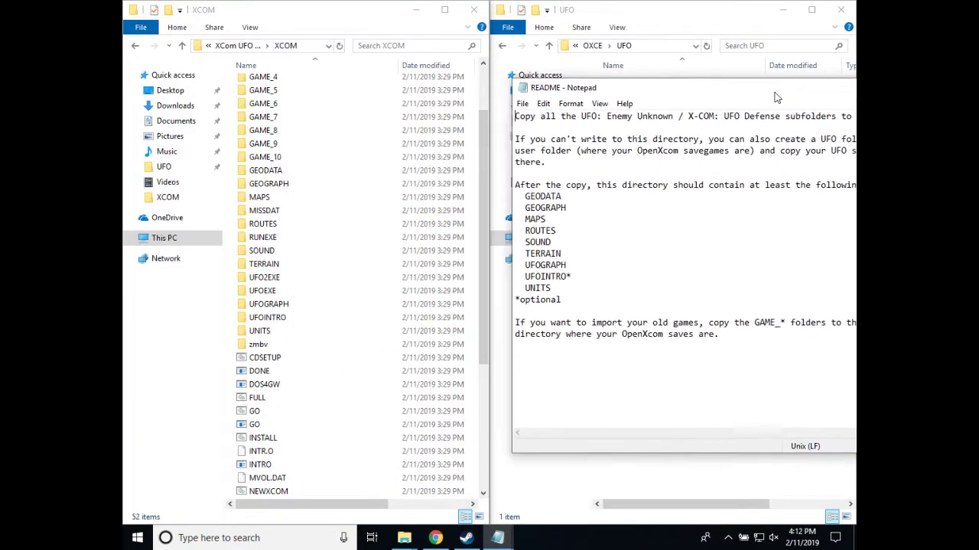
{"action": "left_click", "coordinate": [275, 171]}
{"action": "left_click", "coordinate": [274, 185], "text": "ctrl"}
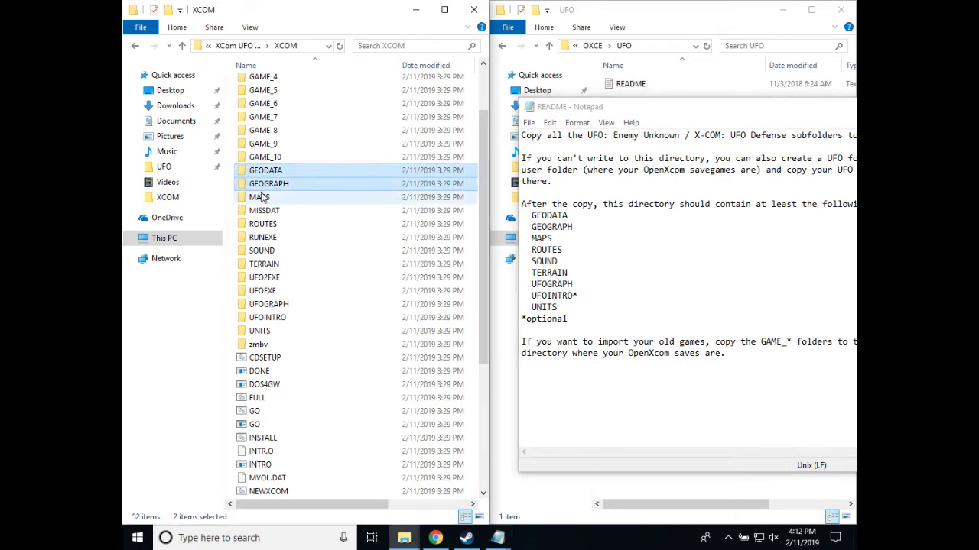
{"action": "left_click", "coordinate": [262, 199]}
{"action": "left_click", "coordinate": [266, 224]}
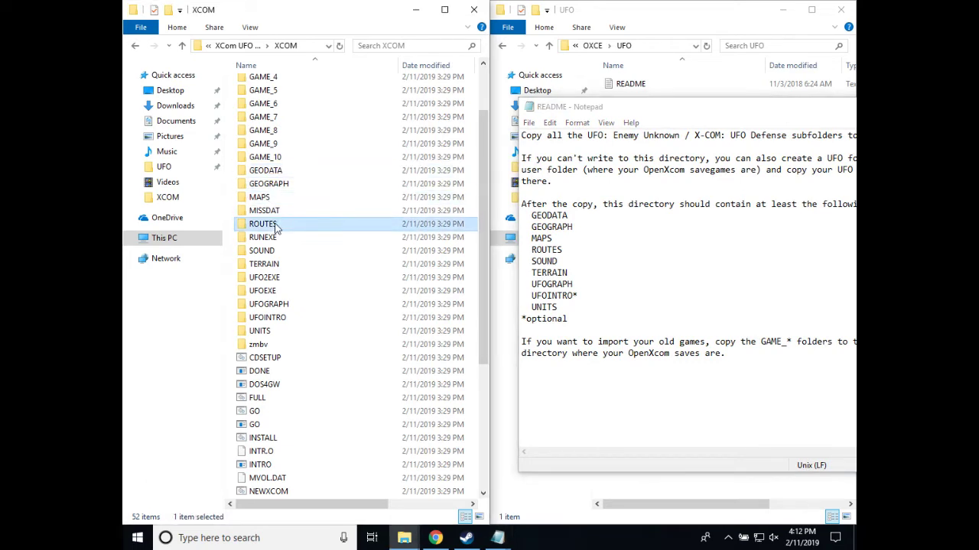
Step: Copy the GEODATA, GEOGRAPH, MAPS, ROUTES, SOUND, TERRAIN, UFOGRAPH, UFOINTRO and UNITS folders from the XCOM folder
{"action": "left_click", "coordinate": [271, 170]}
{"action": "left_click", "coordinate": [289, 185], "text": "ctrl"}
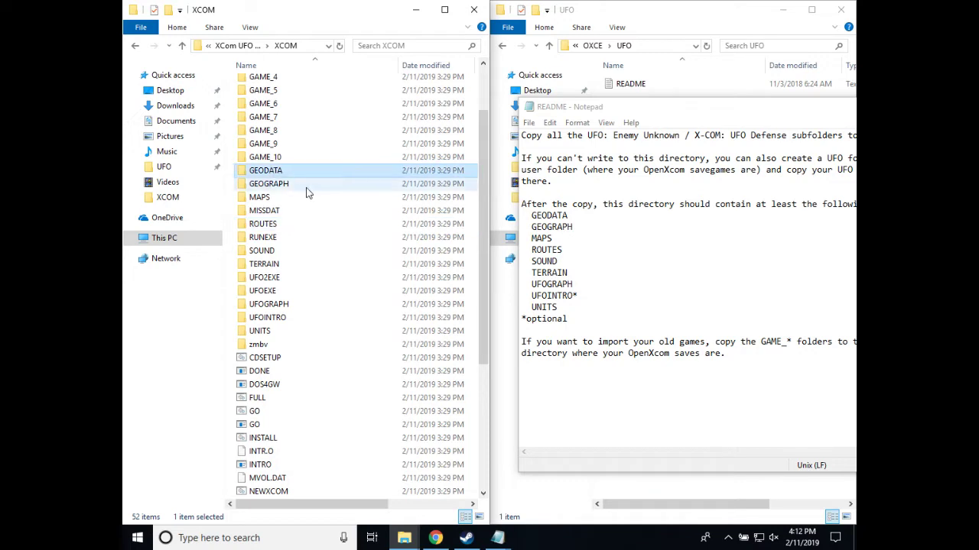
{"action": "left_click", "coordinate": [271, 198], "text": "ctrl"}
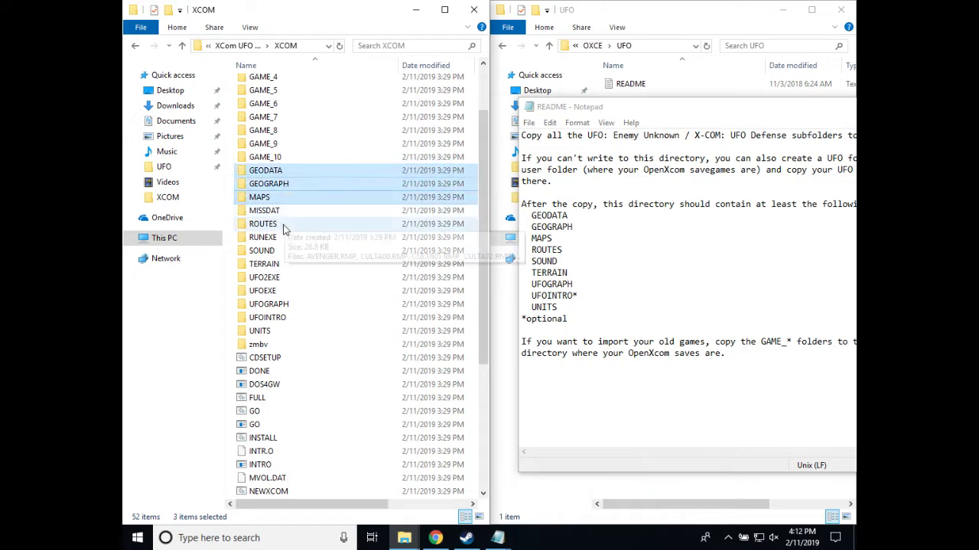
{"action": "left_click", "coordinate": [282, 224], "text": "ctrl"}
{"action": "left_click", "coordinate": [281, 253], "text": "ctrl"}
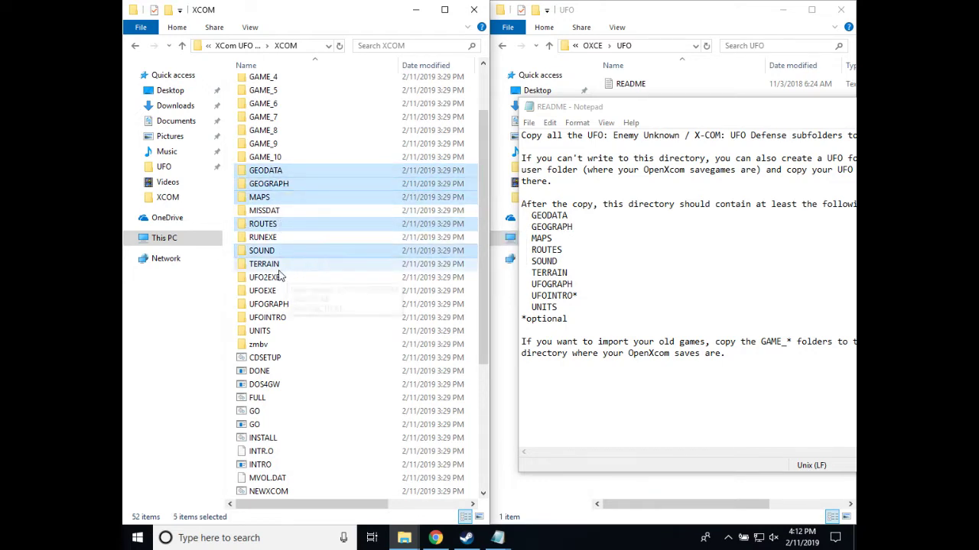
{"action": "left_click", "coordinate": [277, 266], "text": "ctrl"}
{"action": "left_click", "coordinate": [304, 306], "text": "ctrl"}
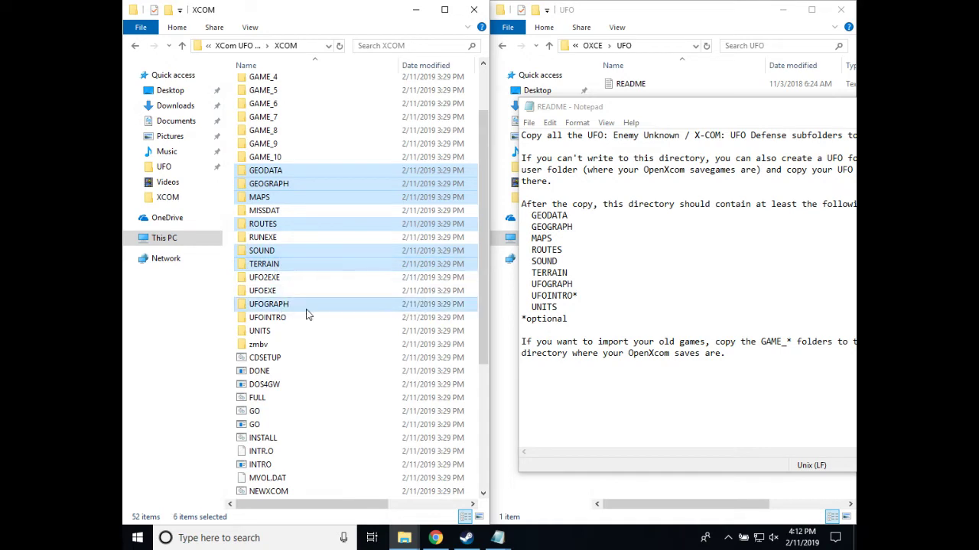
{"action": "left_click", "coordinate": [271, 320], "text": "ctrl"}
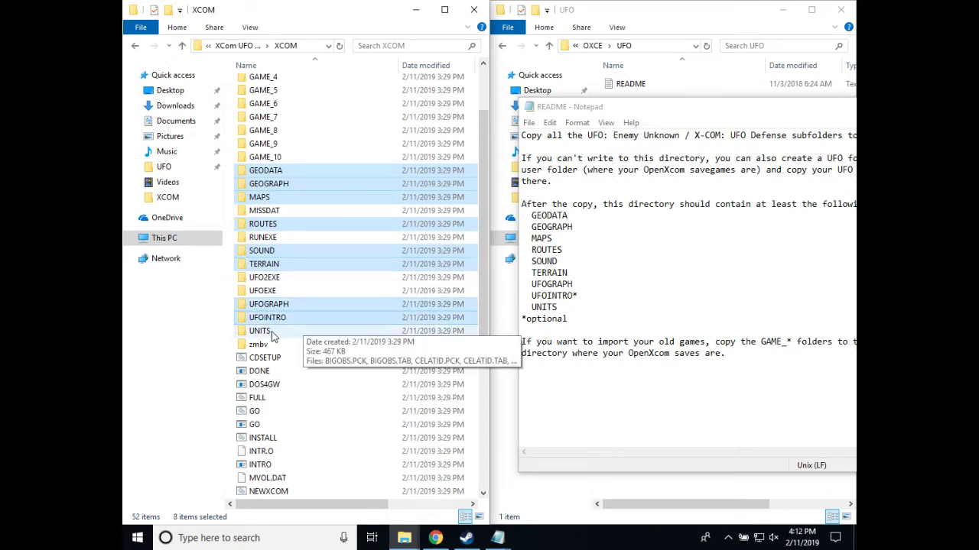
{"action": "right_click", "coordinate": [279, 324]}
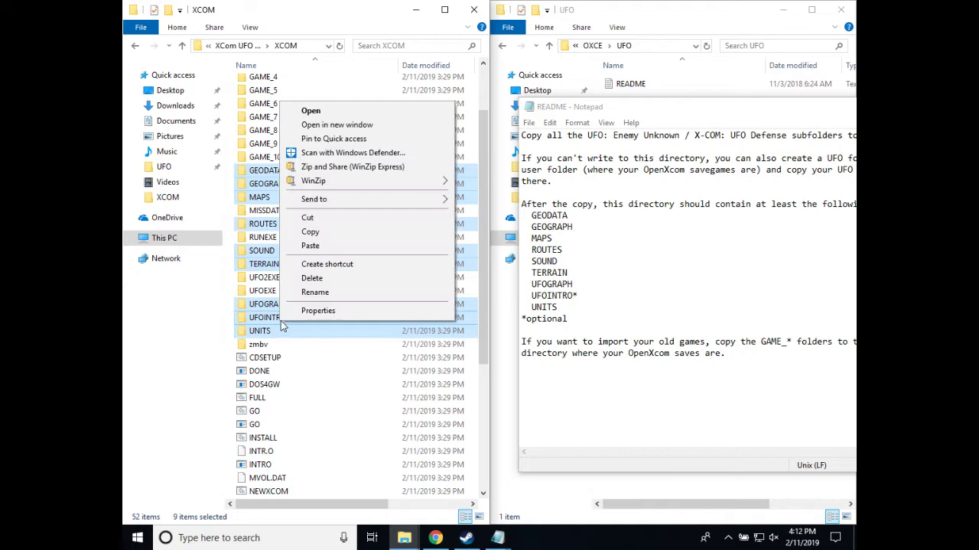
{"action": "left_click", "coordinate": [314, 232]}
Step: Paste the copied game folders into OXCE's UFO folder beside the README
{"action": "left_click", "coordinate": [632, 12]}
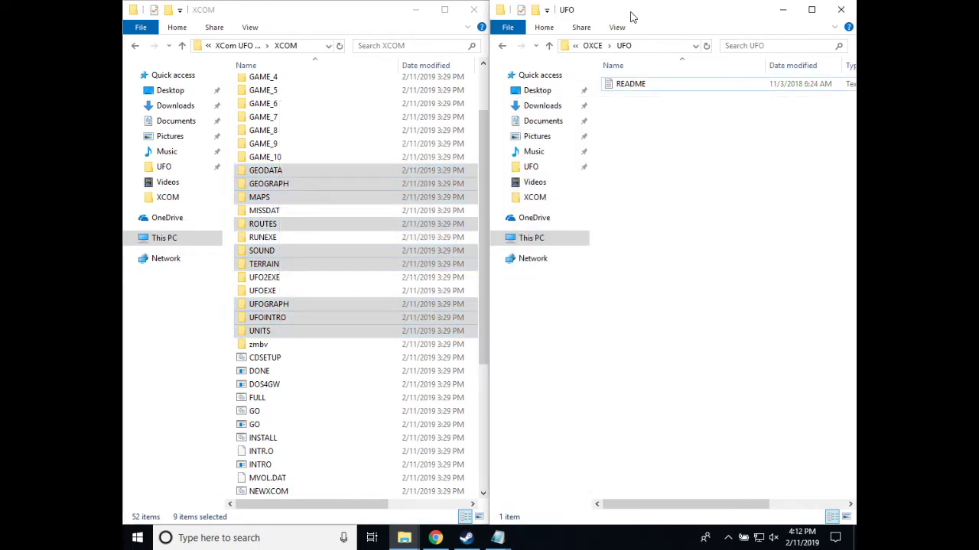
{"action": "right_click", "coordinate": [696, 222]}
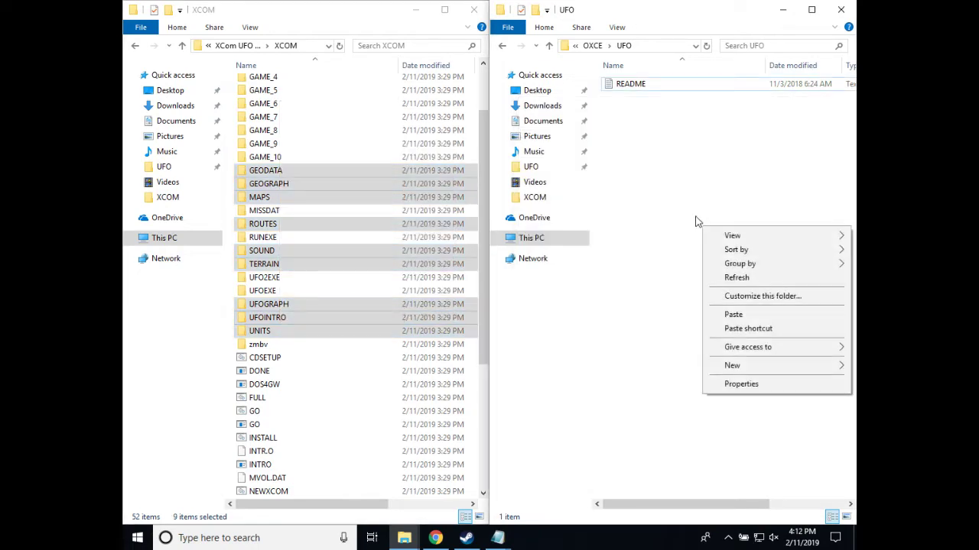
{"action": "left_click", "coordinate": [749, 314]}
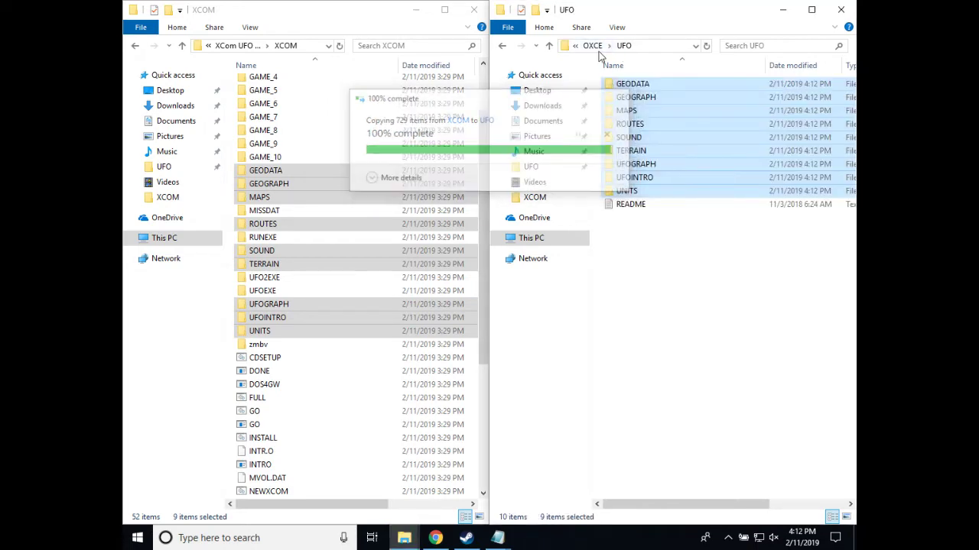
{"action": "left_click", "coordinate": [686, 323]}
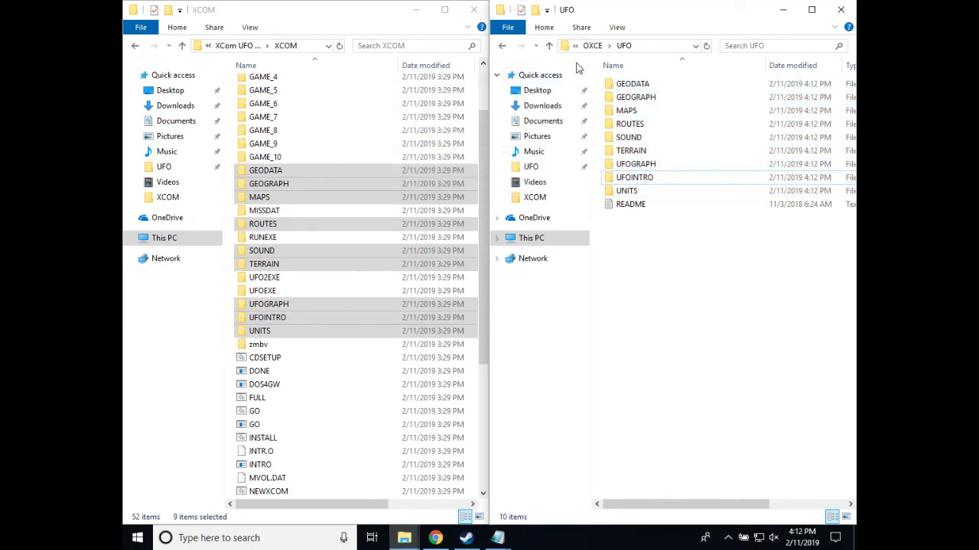
Step: Test-launch OpenXcomEx from the OXCE folder and quit the game from its main menu
{"action": "left_click", "coordinate": [592, 47]}
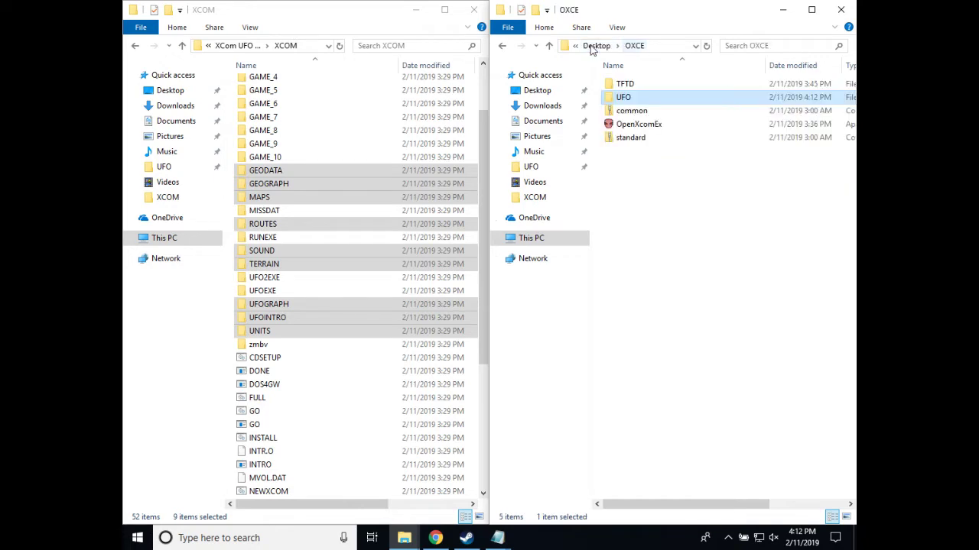
{"action": "left_click", "coordinate": [655, 185]}
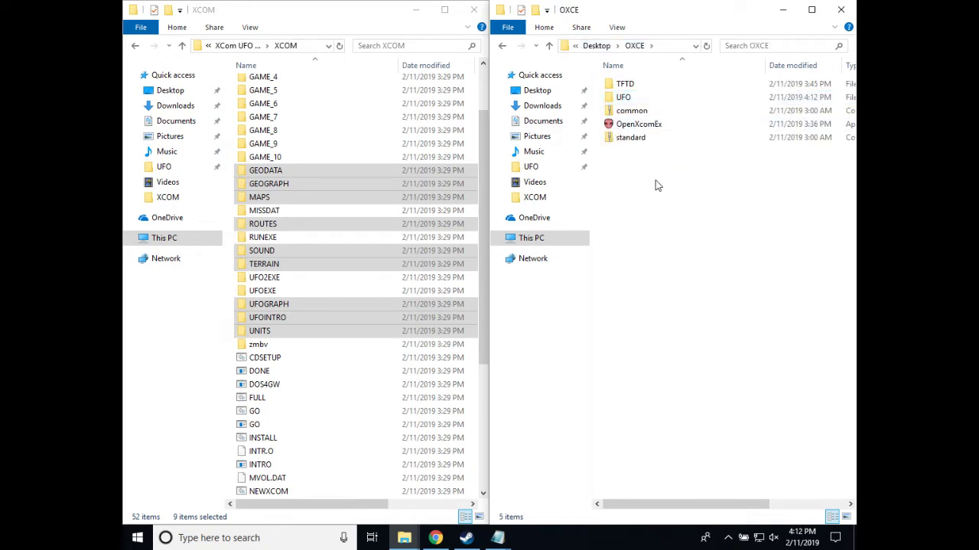
{"action": "double_click", "coordinate": [646, 130]}
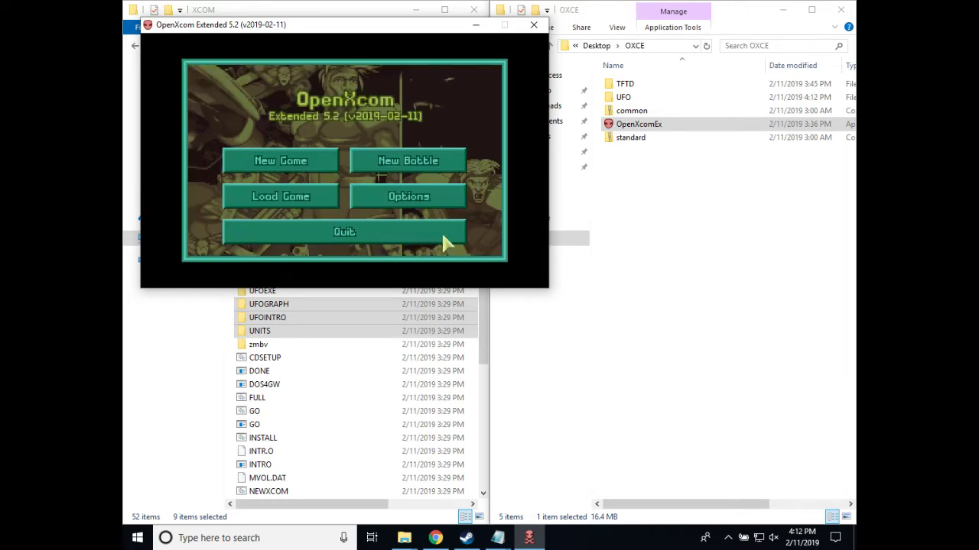
{"action": "left_click", "coordinate": [382, 237]}
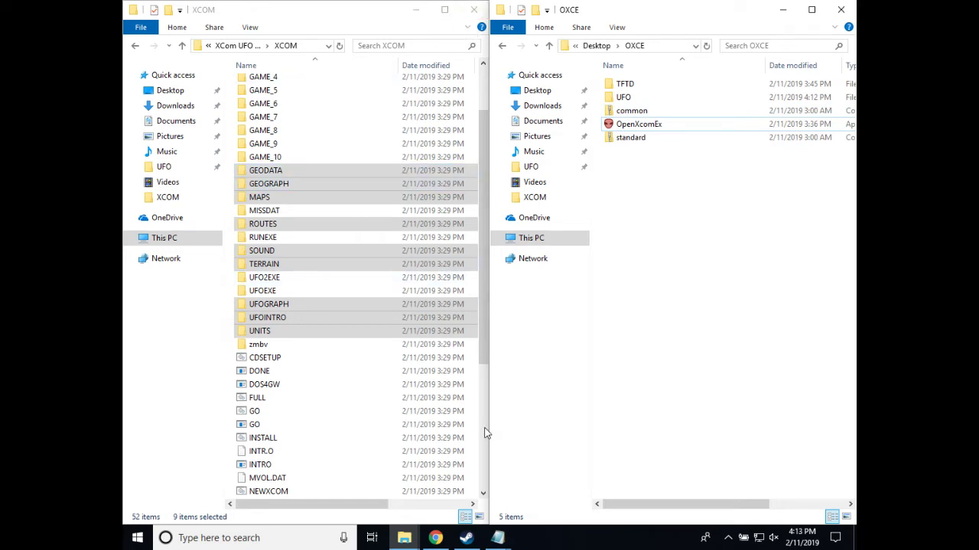
Step: Switch to Chrome and view the Data Patch section among the Extras on openxcom.org's Downloads page
{"action": "left_click", "coordinate": [435, 537]}
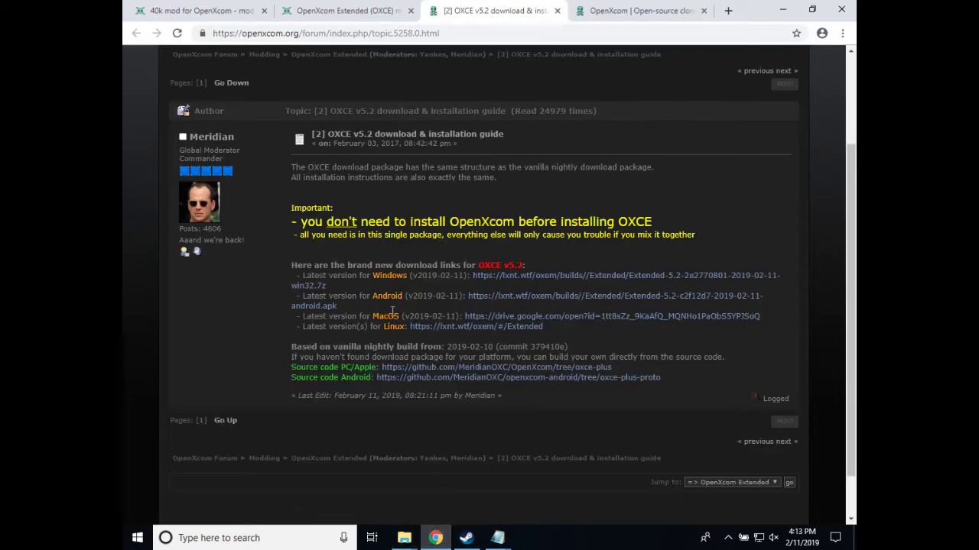
{"action": "left_click", "coordinate": [597, 13]}
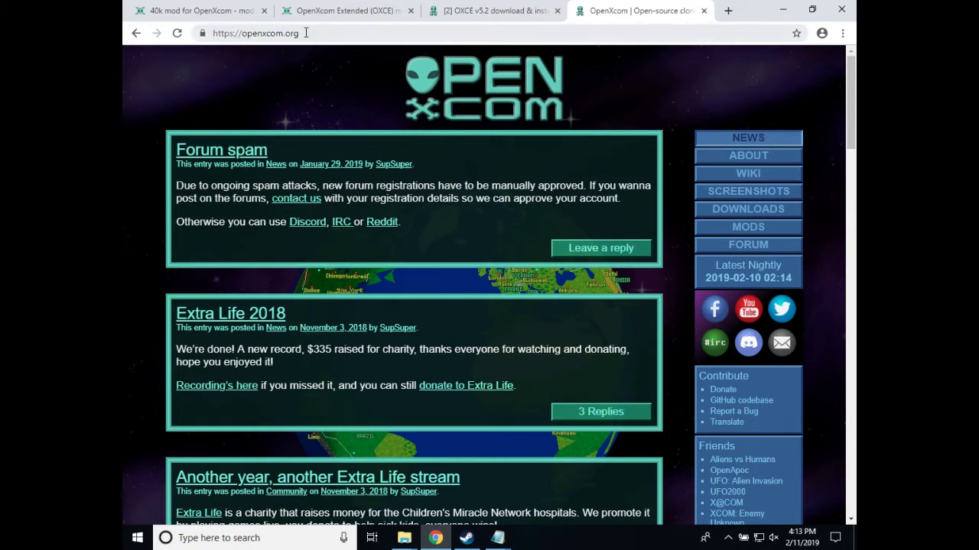
{"action": "left_click", "coordinate": [723, 215]}
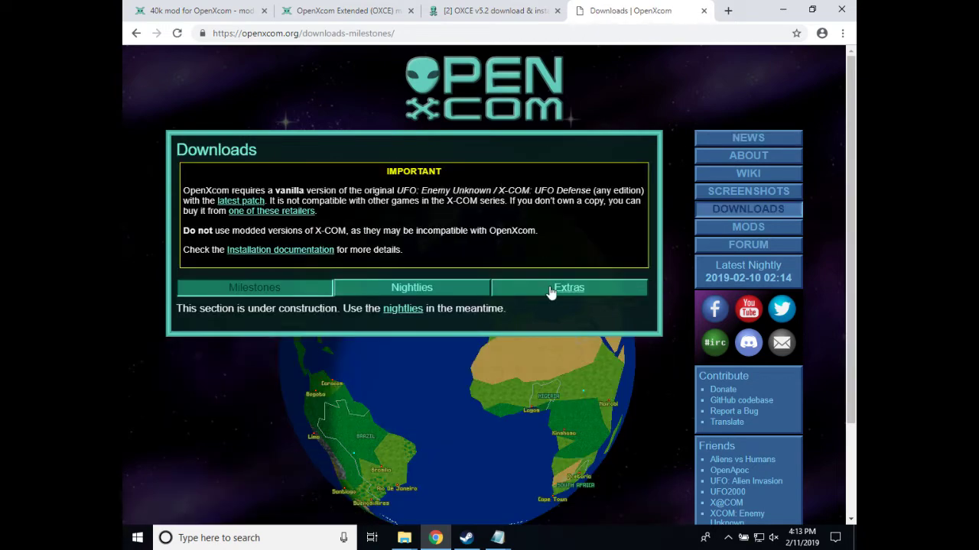
{"action": "left_click", "coordinate": [551, 290]}
{"action": "scroll", "coordinate": [221, 194], "scroll_direction": "down", "scroll_amount": 3}
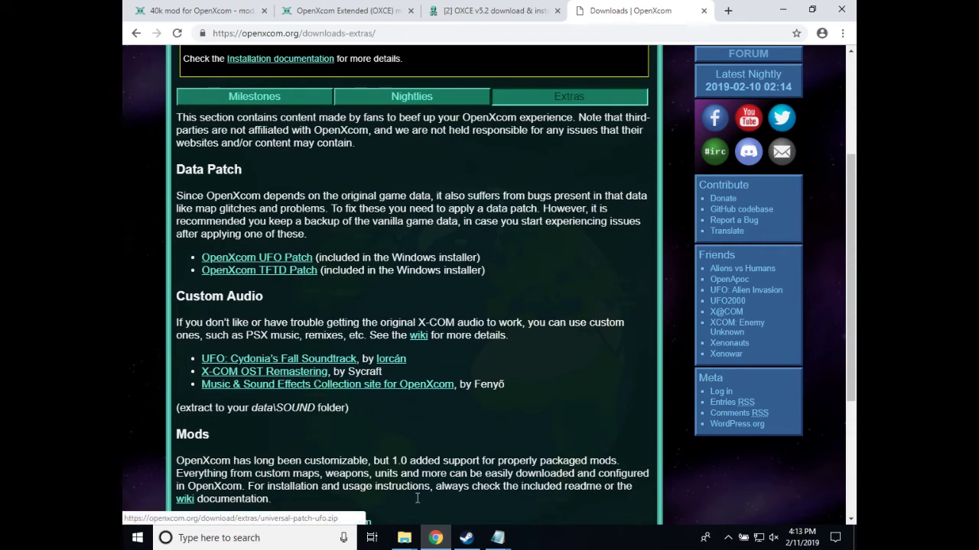
Step: Open the universal-patch-ufo archive from Downloads in File Explorer and show OXCE's UFO folder beside it
{"action": "mouse_move", "coordinate": [413, 543]}
{"action": "left_click", "coordinate": [387, 493]}
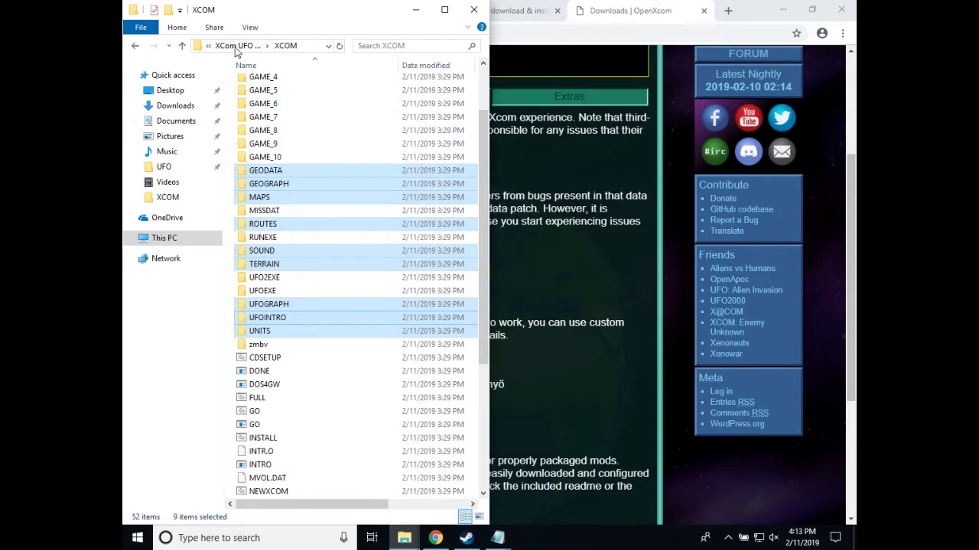
{"action": "left_click", "coordinate": [176, 106]}
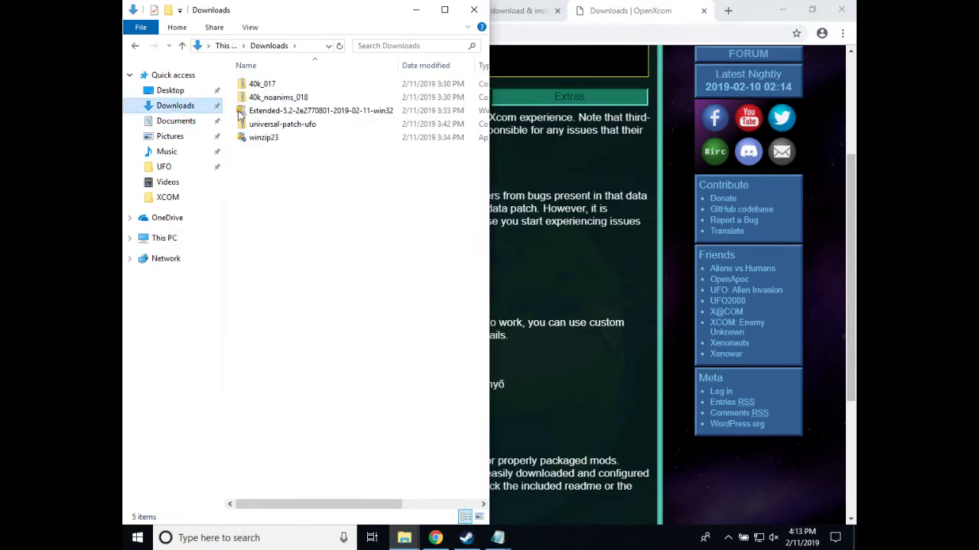
{"action": "double_click", "coordinate": [280, 127]}
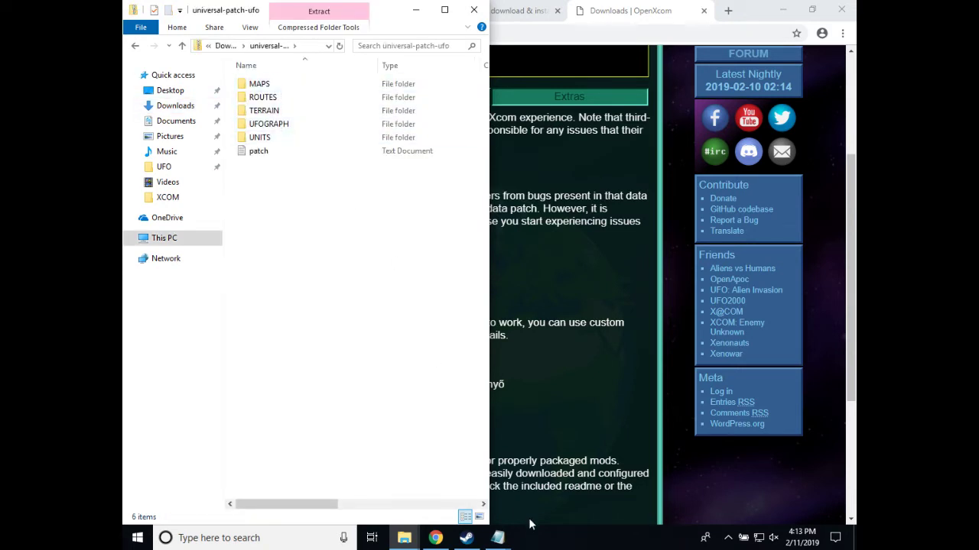
{"action": "mouse_move", "coordinate": [404, 537]}
{"action": "left_click", "coordinate": [457, 467]}
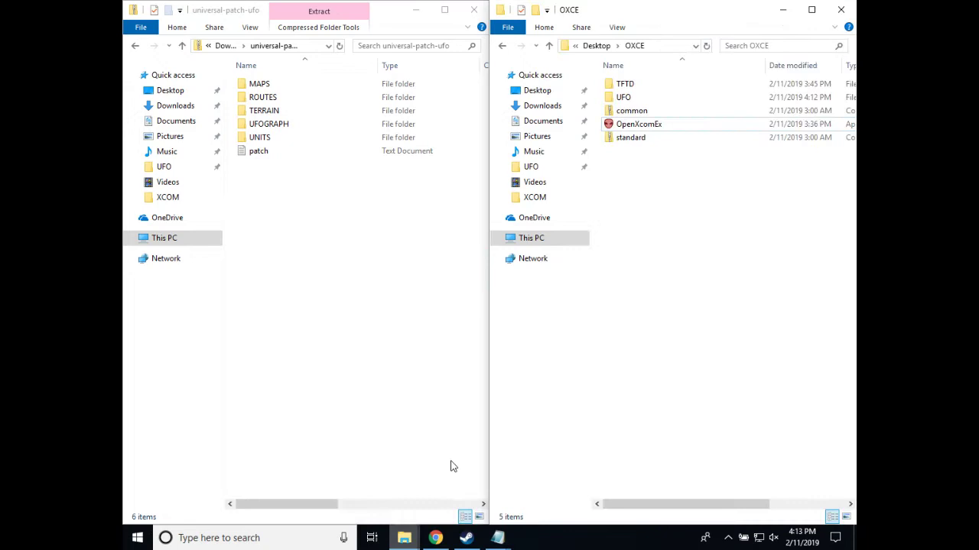
{"action": "double_click", "coordinate": [627, 98]}
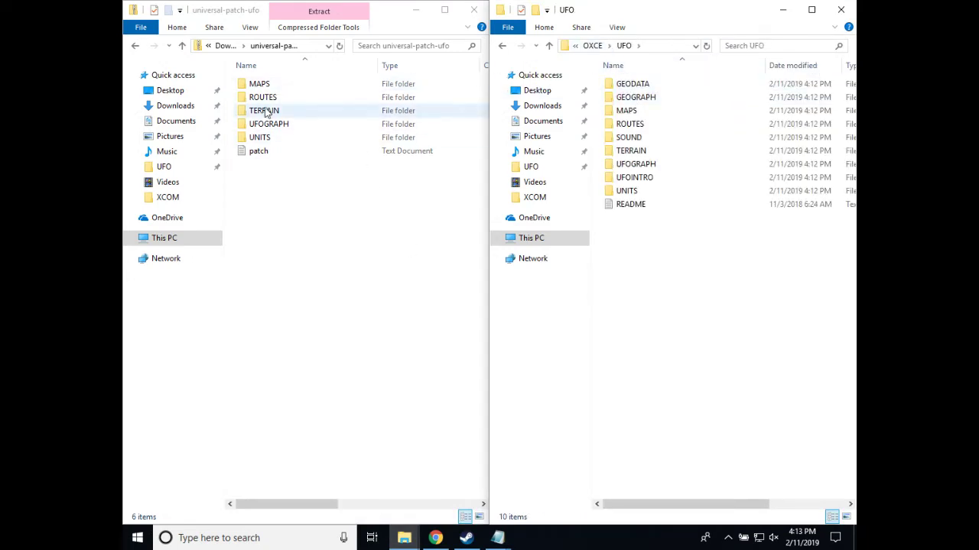
Step: Copy the patch's MAPS, ROUTES, TERRAIN, UFOGRAPH and UNITS folders into OXCE's UFO folder, replacing the existing files
{"action": "left_click", "coordinate": [257, 86]}
{"action": "left_click", "coordinate": [260, 126], "text": "shift"}
{"action": "left_click", "coordinate": [260, 137], "text": "shift"}
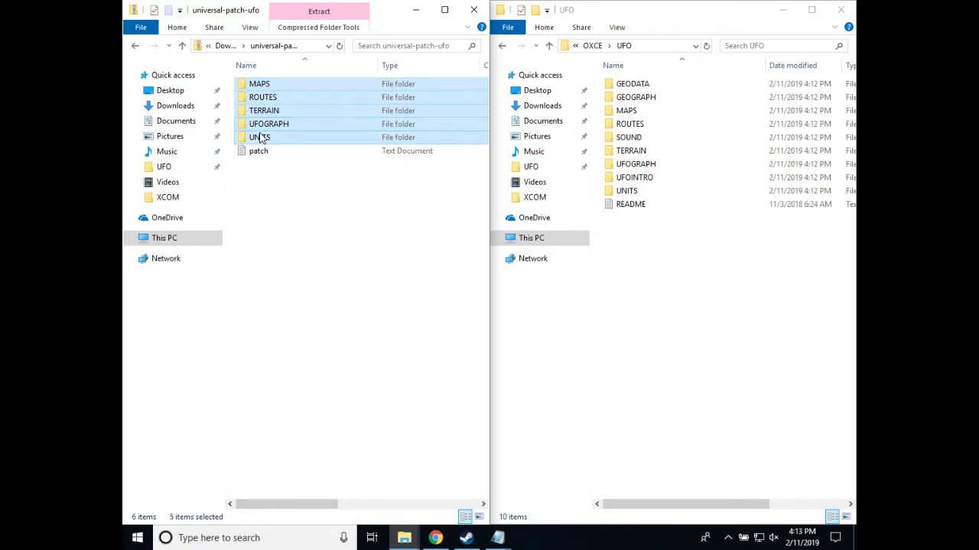
{"action": "left_click_drag", "start_coordinate": [272, 136], "coordinate": [712, 334]}
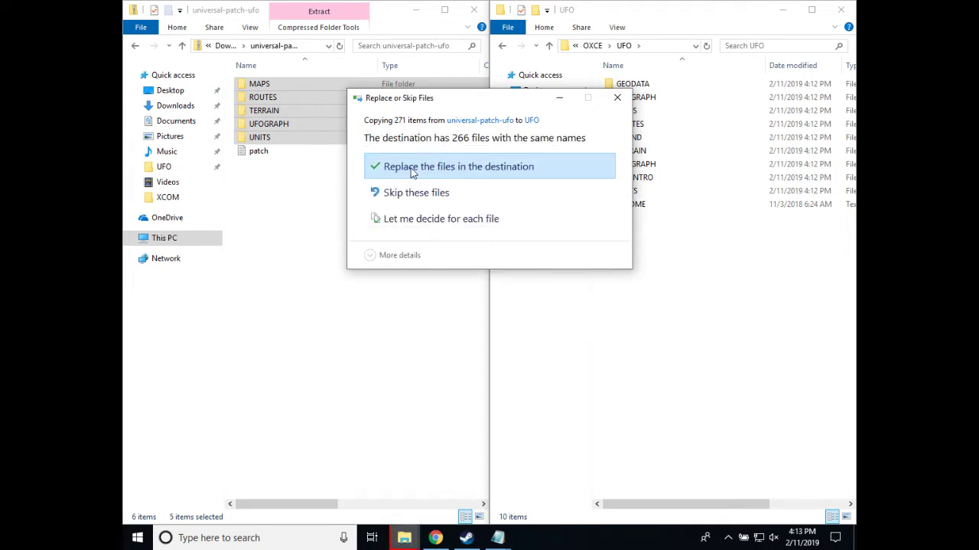
{"action": "left_click", "coordinate": [412, 172]}
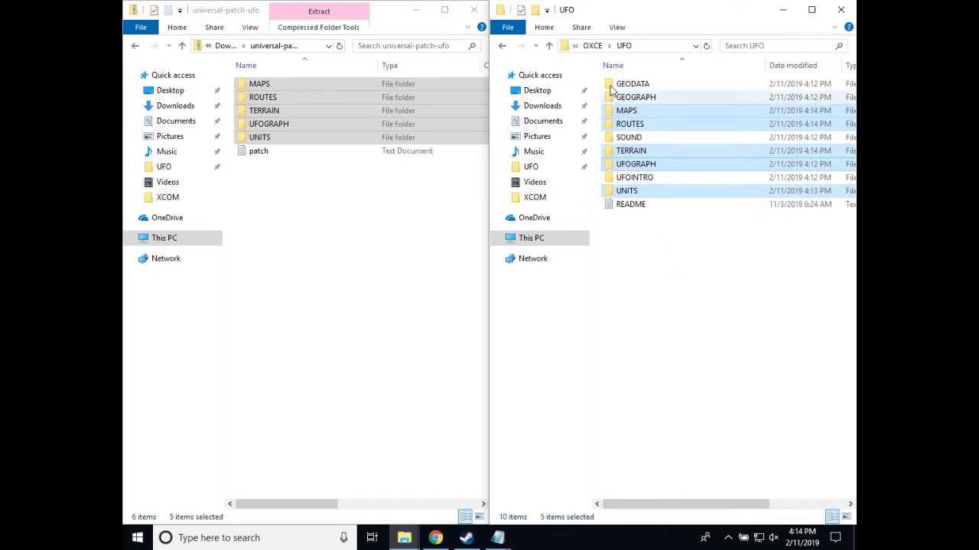
Step: Leave the UFO folder, open the openxcom folder in Documents and select its mods folder
{"action": "left_click", "coordinate": [590, 46]}
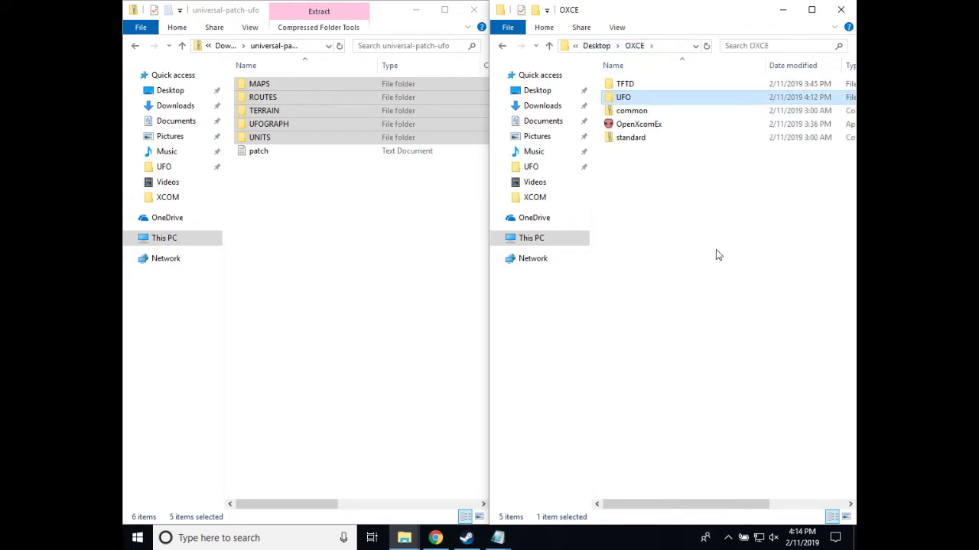
{"action": "left_click", "coordinate": [688, 216]}
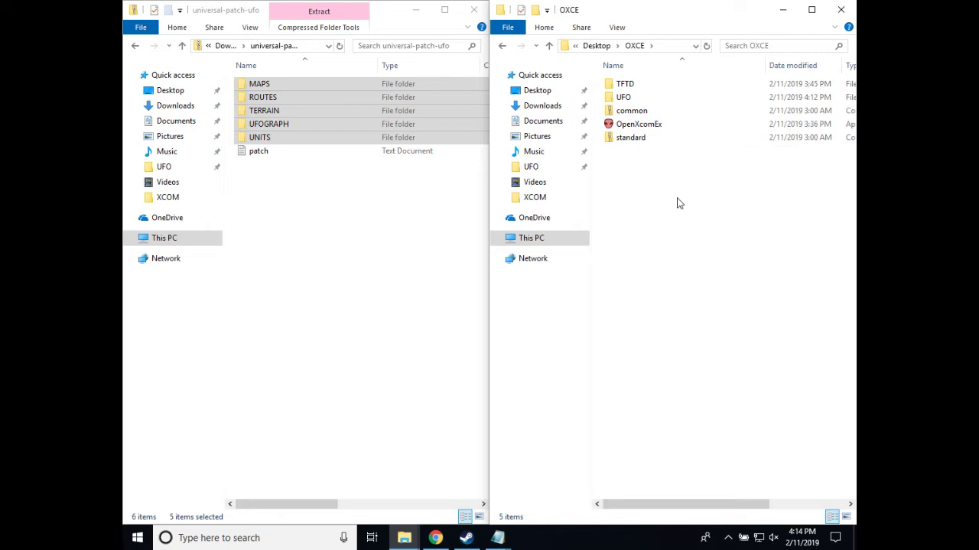
{"action": "left_click", "coordinate": [545, 125]}
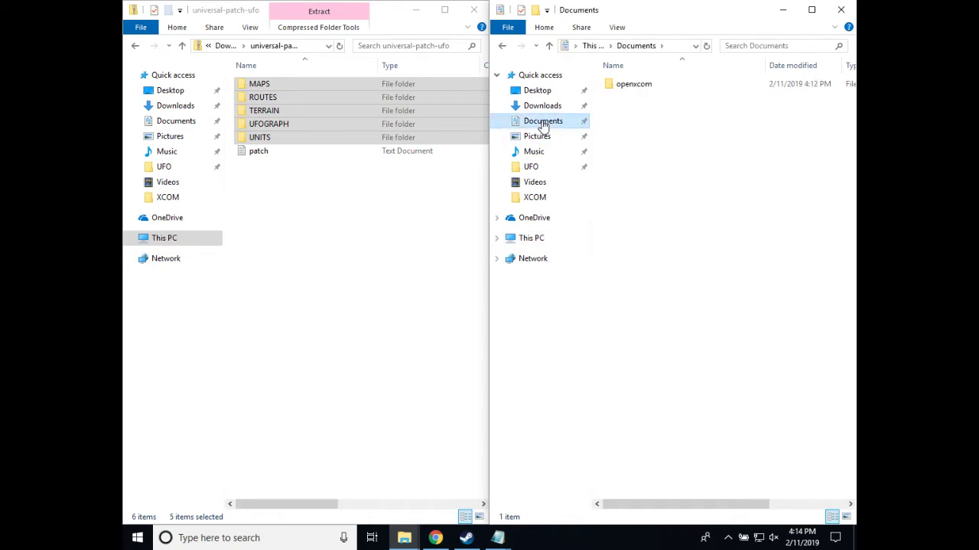
{"action": "double_click", "coordinate": [629, 87]}
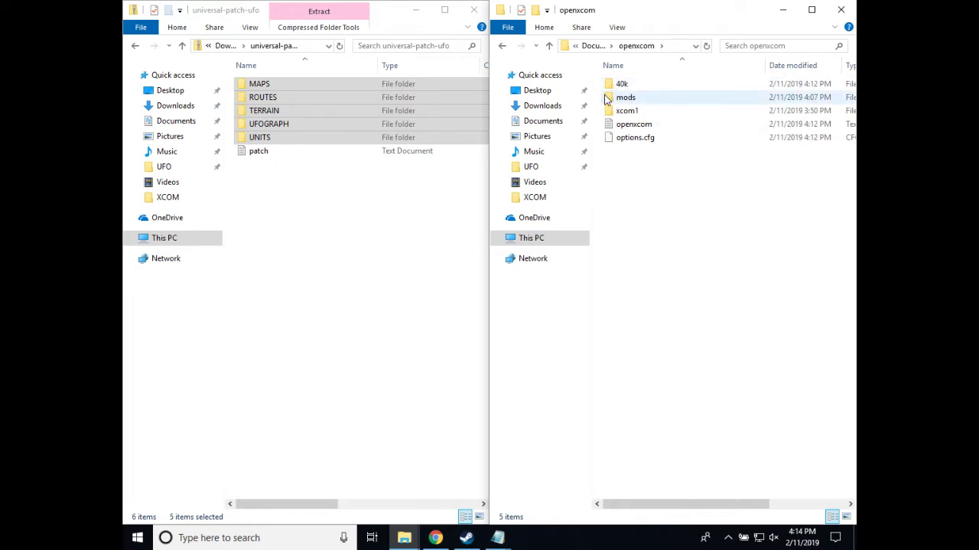
{"action": "left_click", "coordinate": [628, 98]}
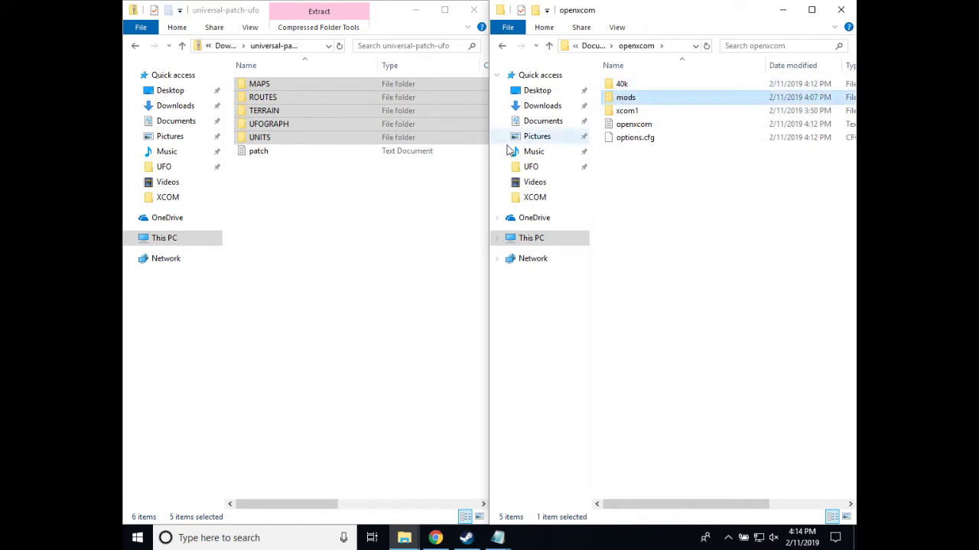
Step: Switch to Chrome and view the Releases list on the 40k mod's mod.io page
{"action": "left_click", "coordinate": [435, 538]}
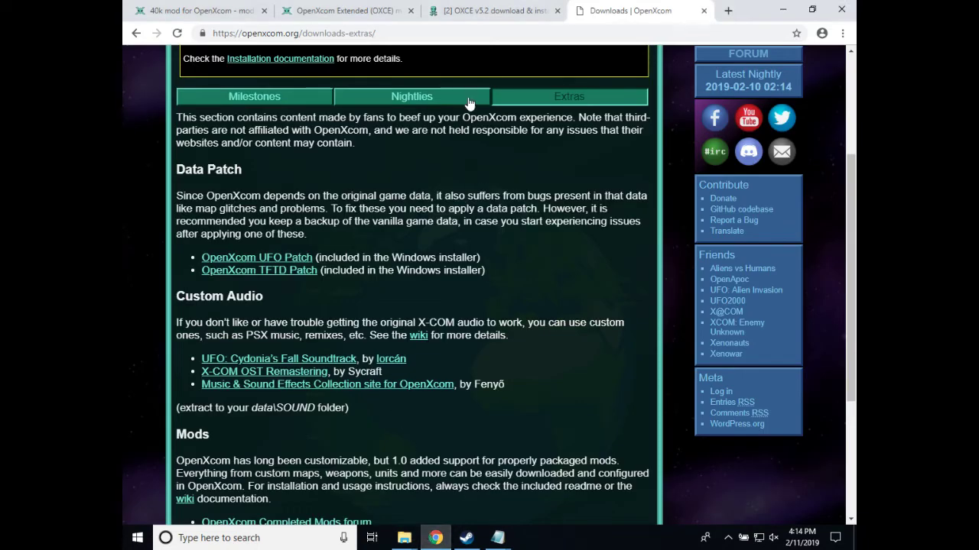
{"action": "left_click", "coordinate": [174, 12]}
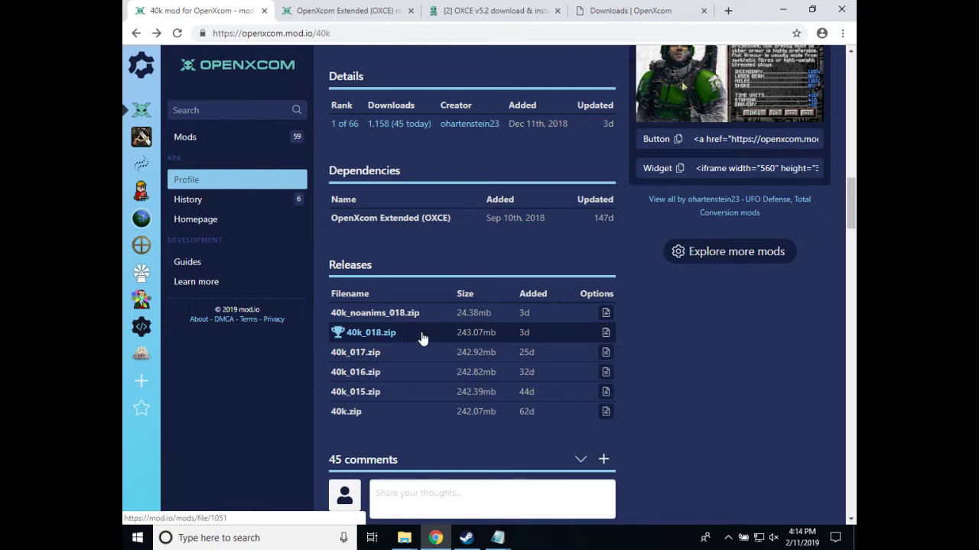
Step: Review the 40k mod page's manual download option and its Releases list
{"action": "scroll", "coordinate": [508, 226], "scroll_direction": "up", "scroll_amount": 15}
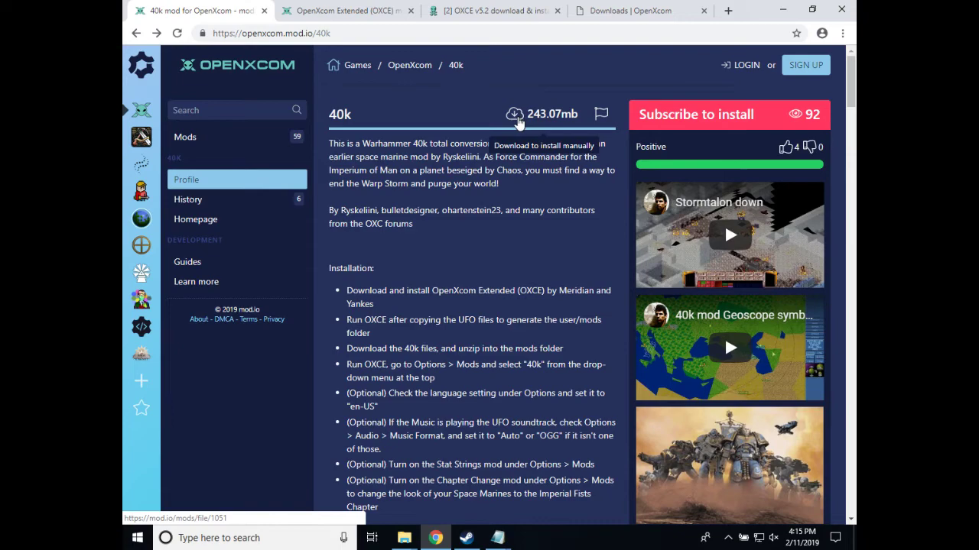
{"action": "scroll", "coordinate": [517, 123], "scroll_direction": "down", "scroll_amount": 18}
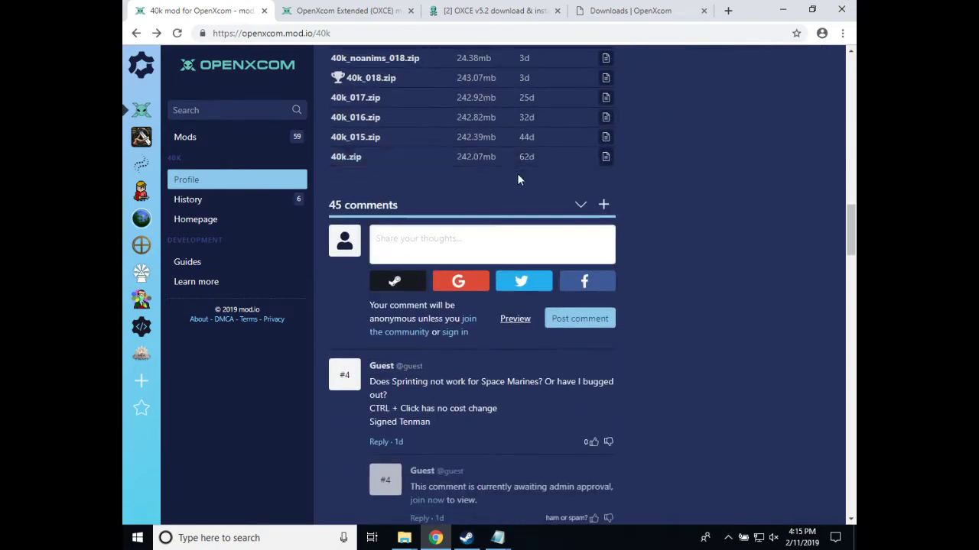
{"action": "scroll", "coordinate": [407, 188], "scroll_direction": "up", "scroll_amount": 3}
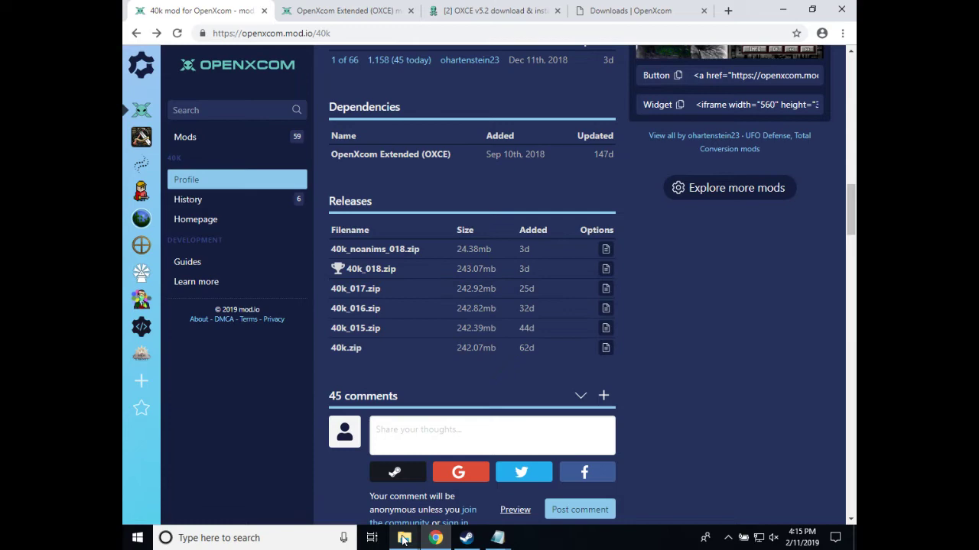
Step: Switch to File Explorer and open the 40k_017 archive in Downloads
{"action": "mouse_move", "coordinate": [404, 538]}
{"action": "left_click", "coordinate": [344, 482]}
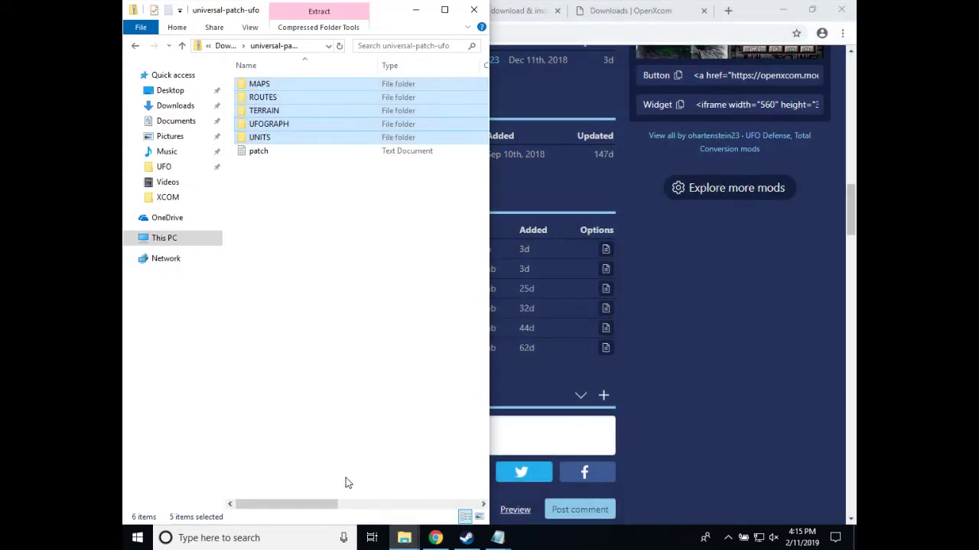
{"action": "left_click", "coordinate": [166, 107]}
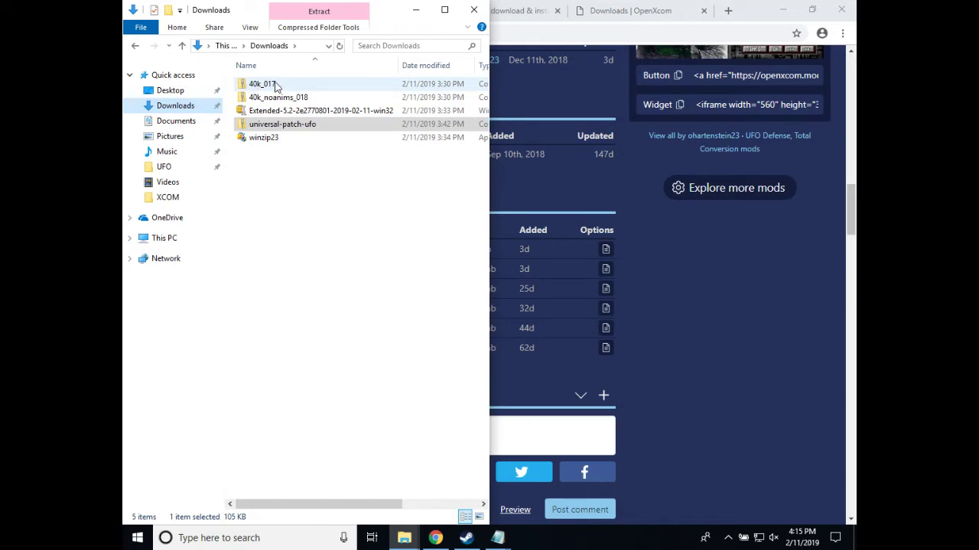
{"action": "mouse_move", "coordinate": [276, 86]}
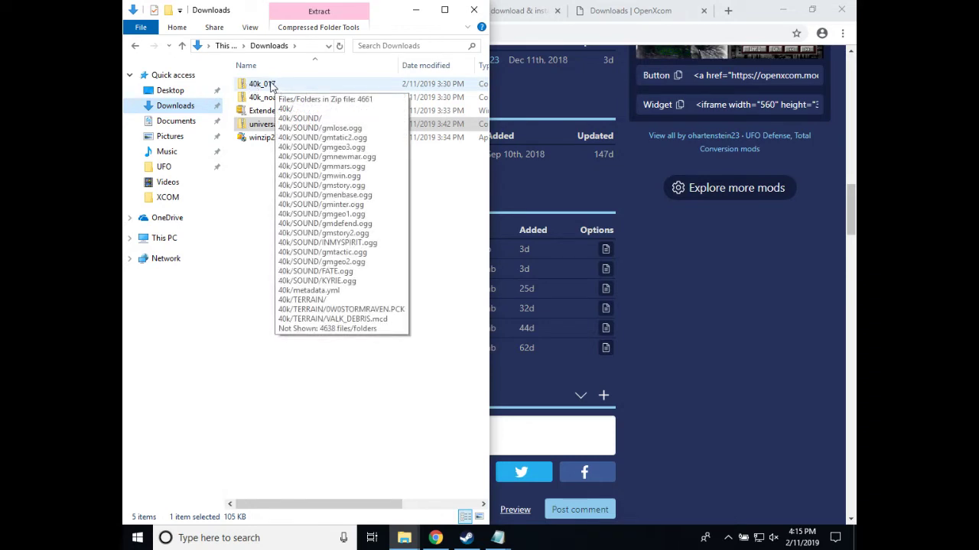
{"action": "double_click", "coordinate": [279, 86]}
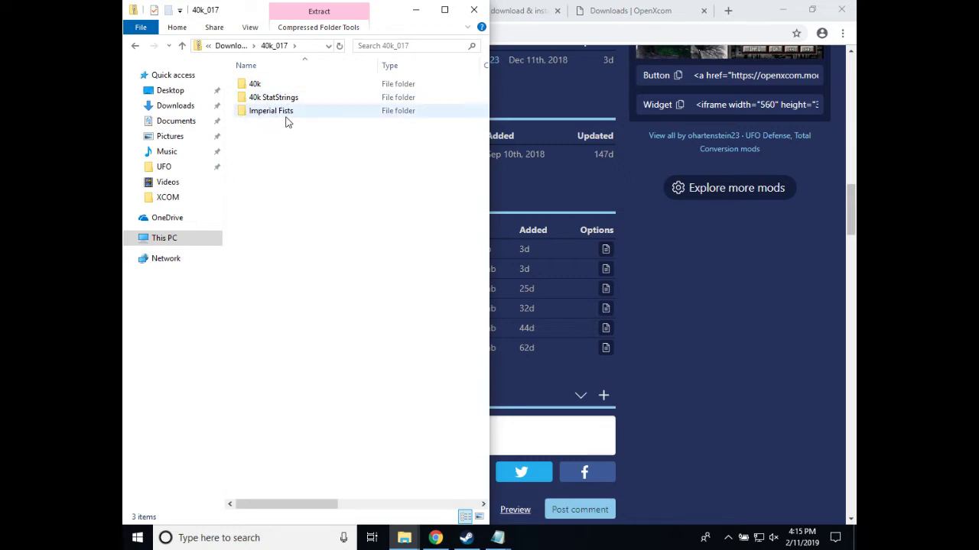
Step: Bring up the openxcom folder beside the archive and open its mods folder
{"action": "left_click", "coordinate": [403, 537]}
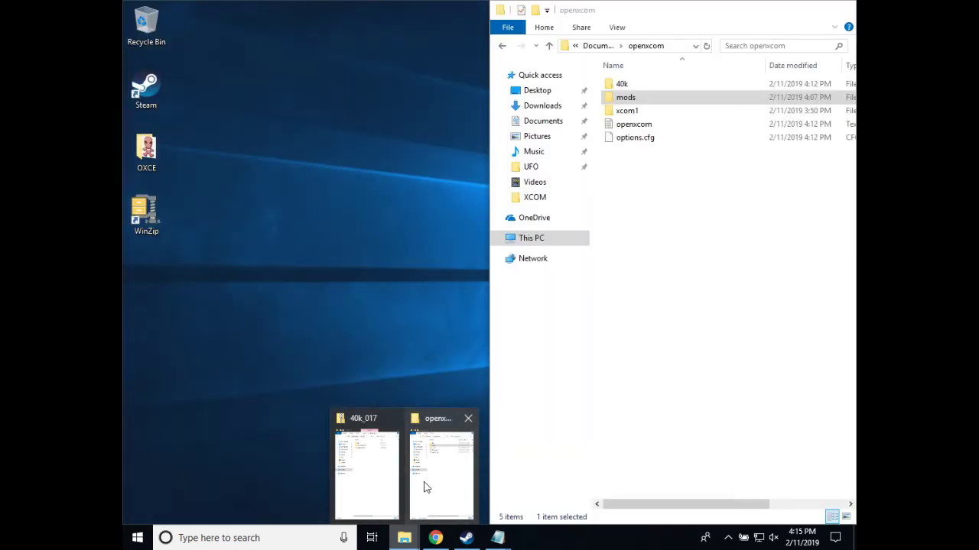
{"action": "left_click", "coordinate": [433, 475]}
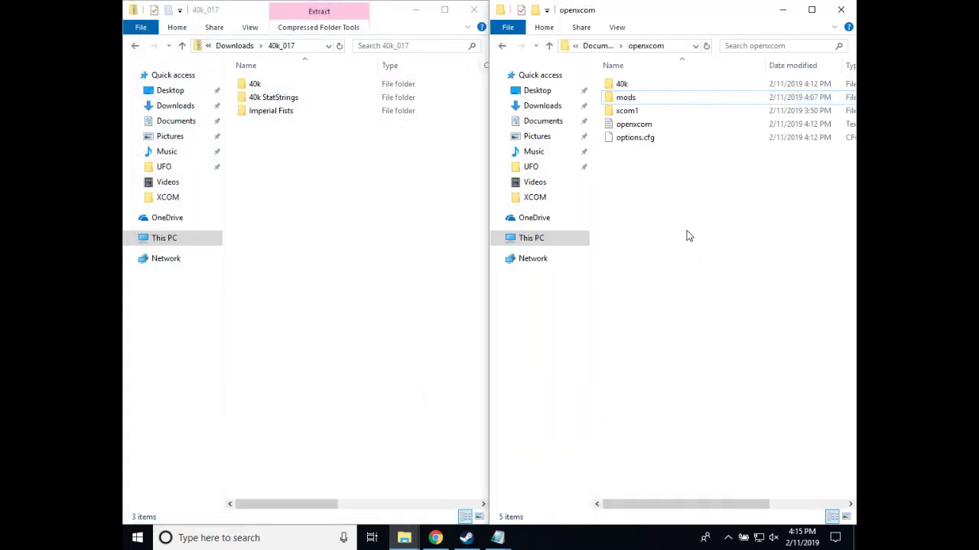
{"action": "double_click", "coordinate": [626, 102]}
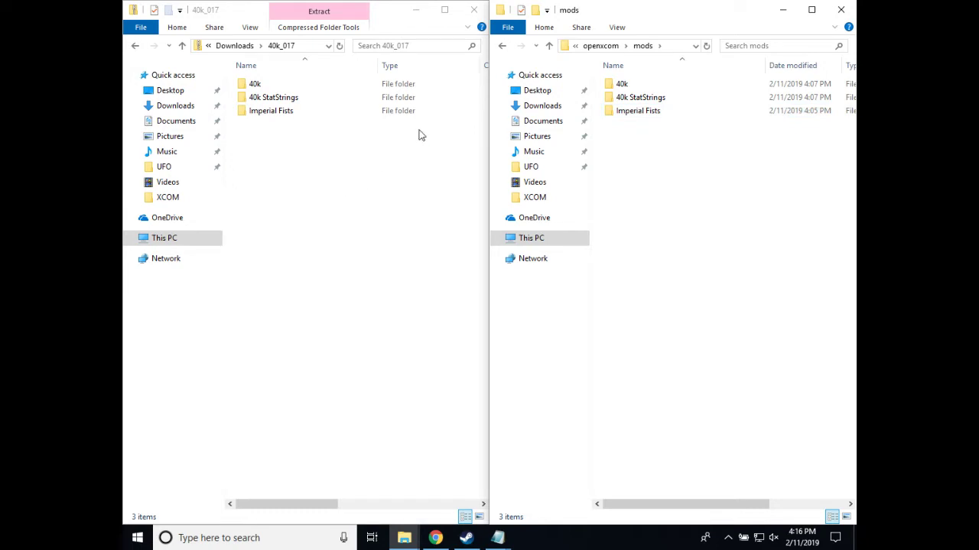
Step: Go to the OXCE folder on the Desktop and launch OpenXcomEx
{"action": "left_click", "coordinate": [600, 46]}
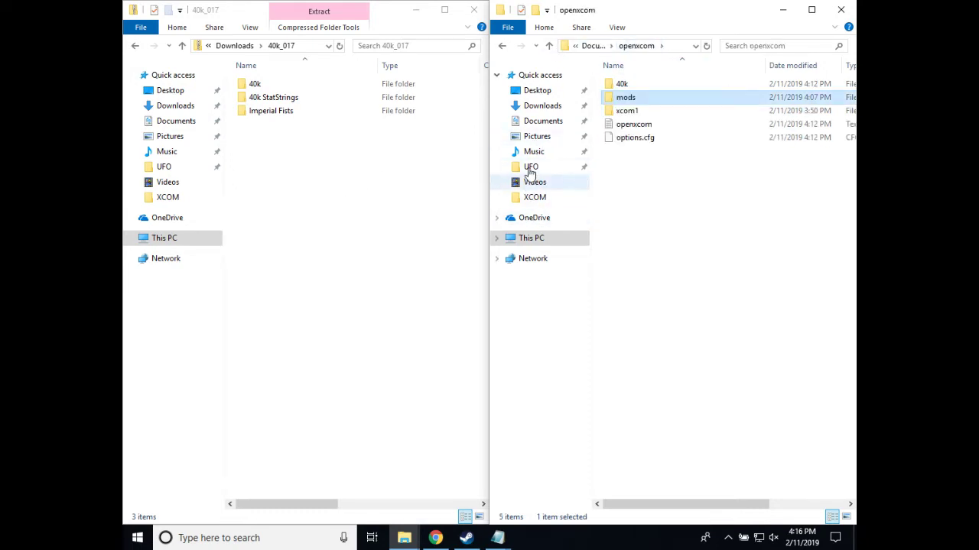
{"action": "left_click", "coordinate": [537, 107]}
{"action": "left_click", "coordinate": [534, 124]}
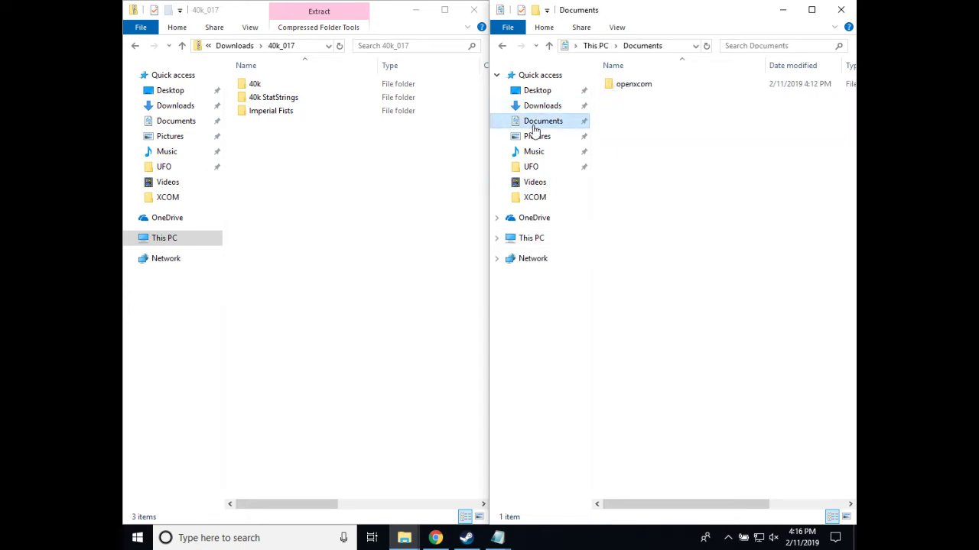
{"action": "left_click", "coordinate": [537, 90]}
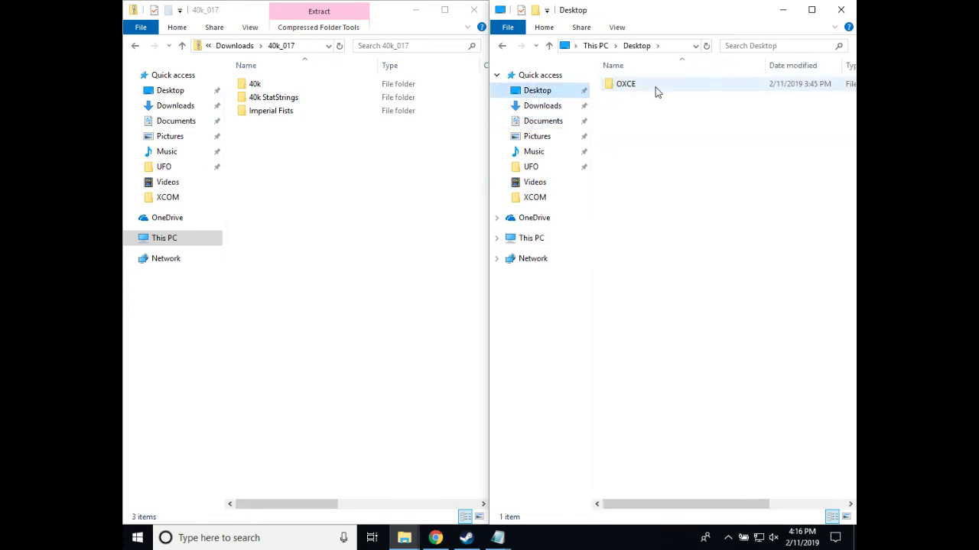
{"action": "double_click", "coordinate": [627, 87]}
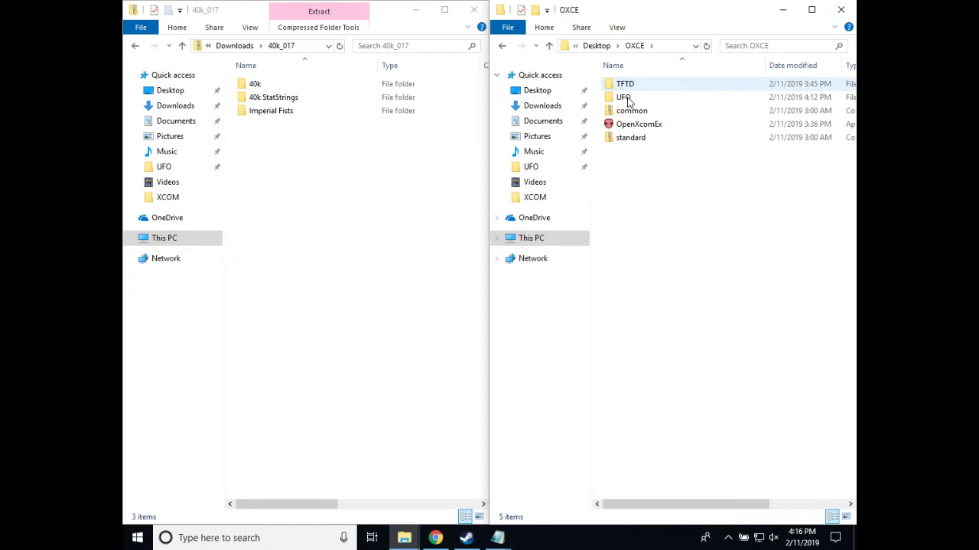
{"action": "double_click", "coordinate": [634, 125]}
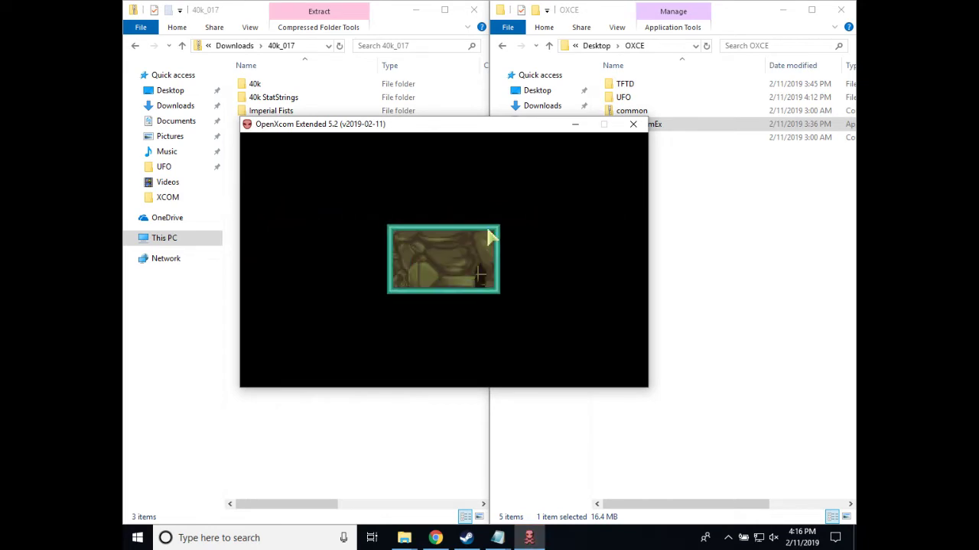
Step: Set the game type to 40k in the game's mod options and apply the change
{"action": "left_click", "coordinate": [496, 305]}
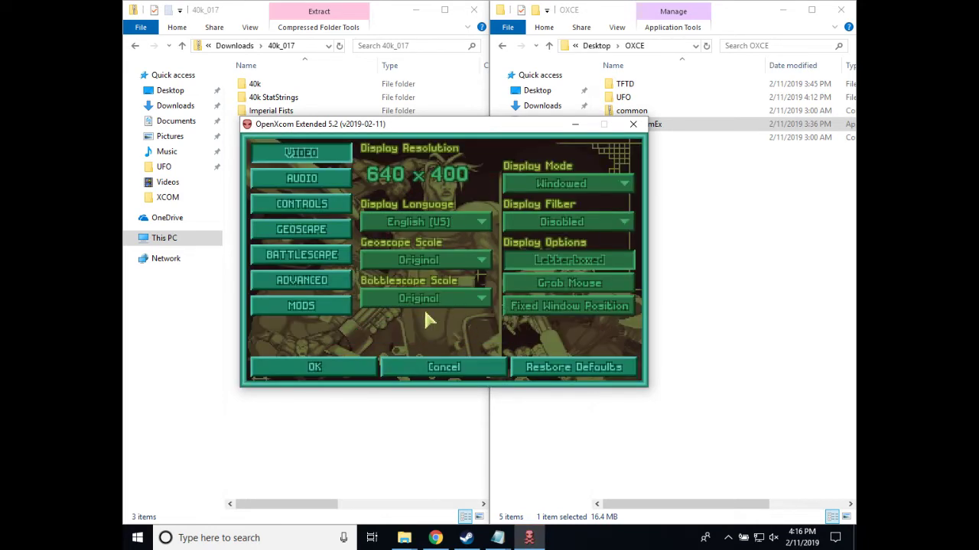
{"action": "left_click", "coordinate": [328, 313]}
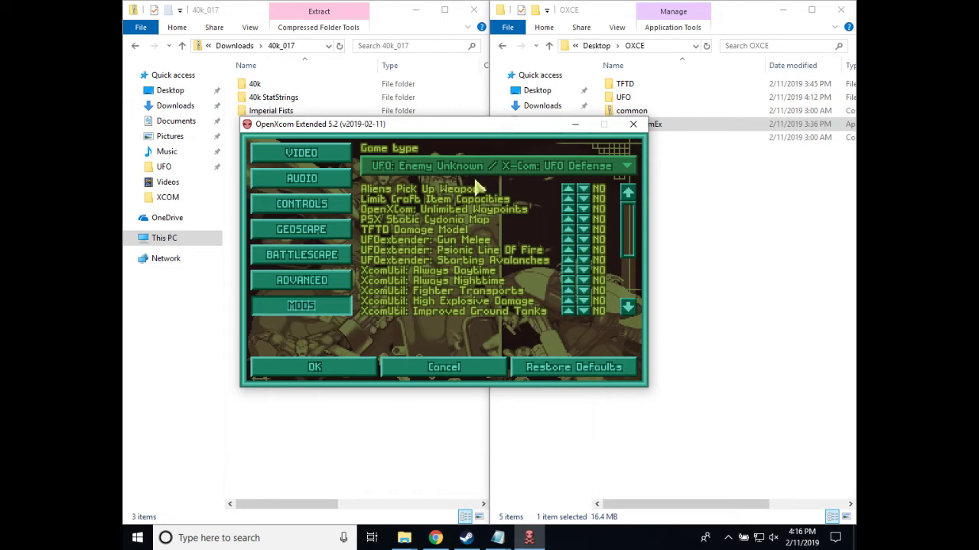
{"action": "left_click_drag", "start_coordinate": [625, 224], "coordinate": [625, 197]}
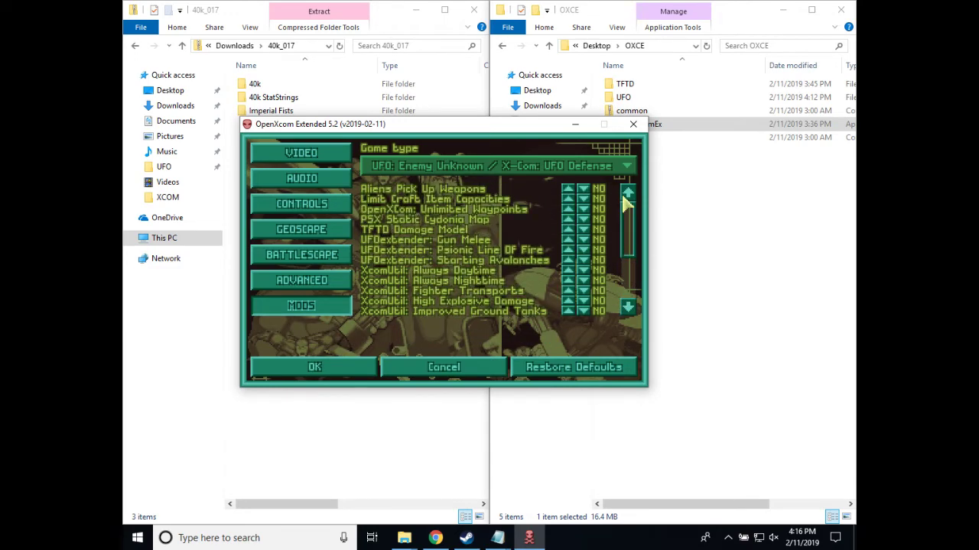
{"action": "left_click", "coordinate": [455, 167]}
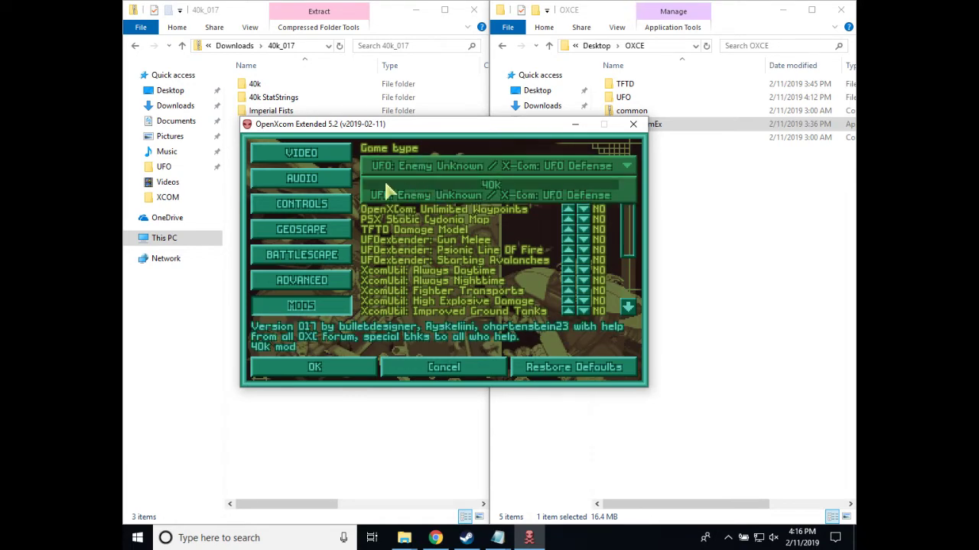
{"action": "left_click", "coordinate": [409, 195]}
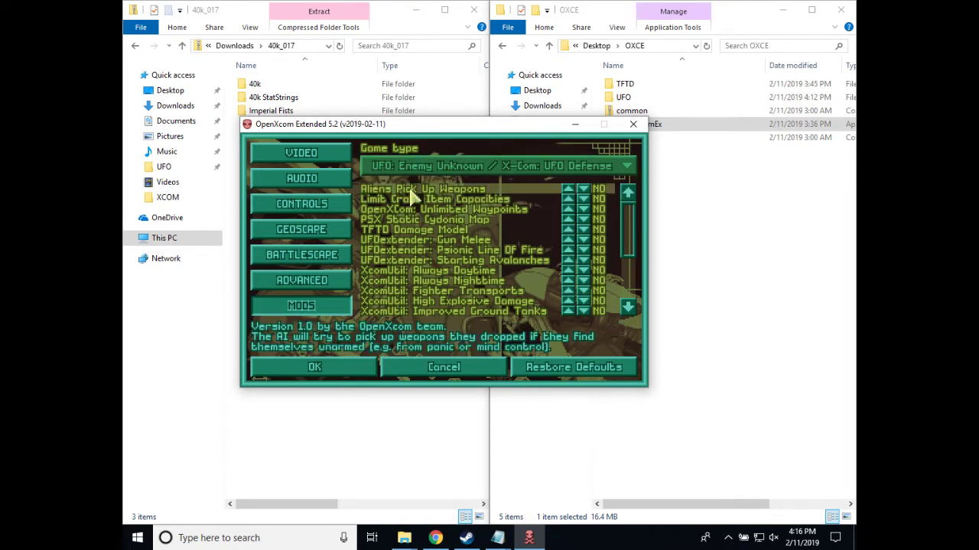
{"action": "left_click", "coordinate": [497, 167]}
{"action": "left_click", "coordinate": [475, 183]}
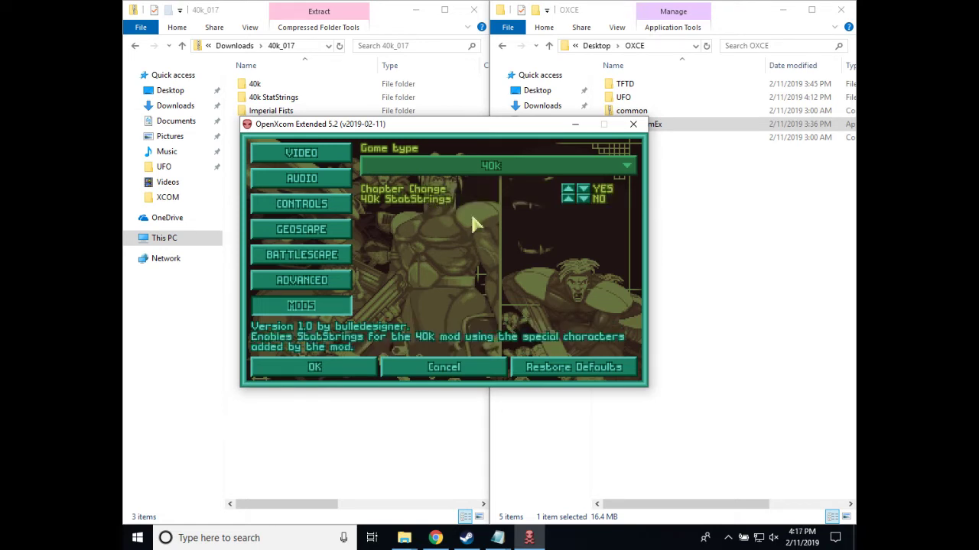
{"action": "left_click", "coordinate": [327, 368]}
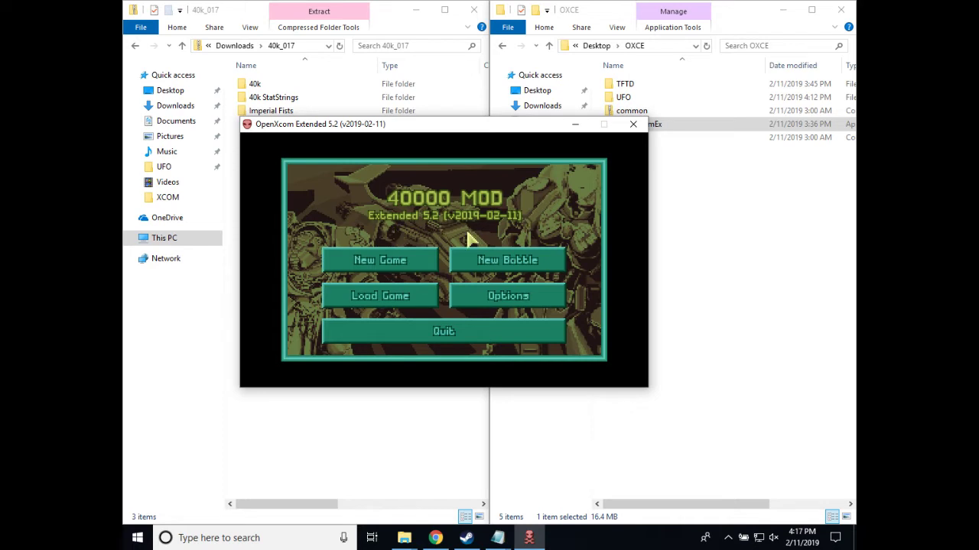
Step: Set the display language to English (US) in the video options, then quit the game
{"action": "left_click", "coordinate": [493, 303]}
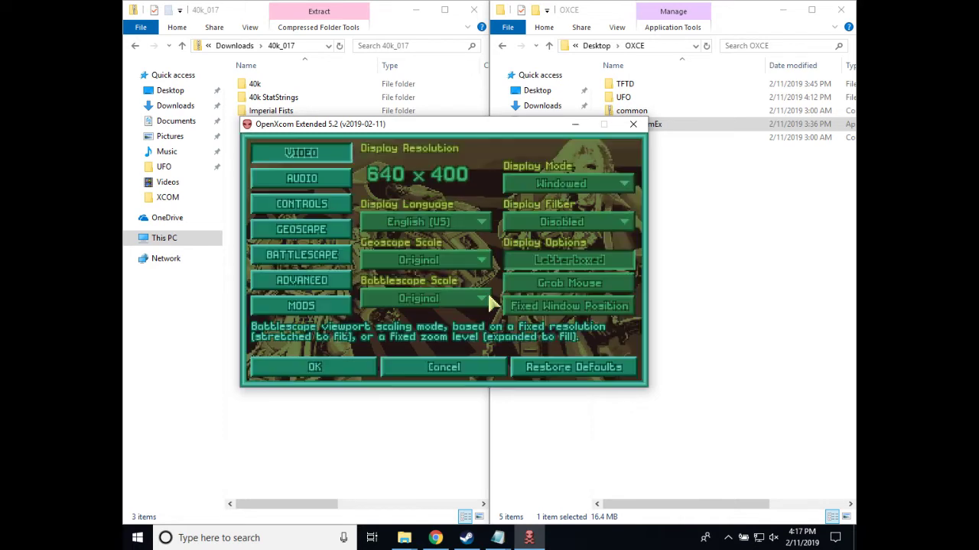
{"action": "left_click", "coordinate": [409, 226]}
{"action": "left_click", "coordinate": [461, 296]}
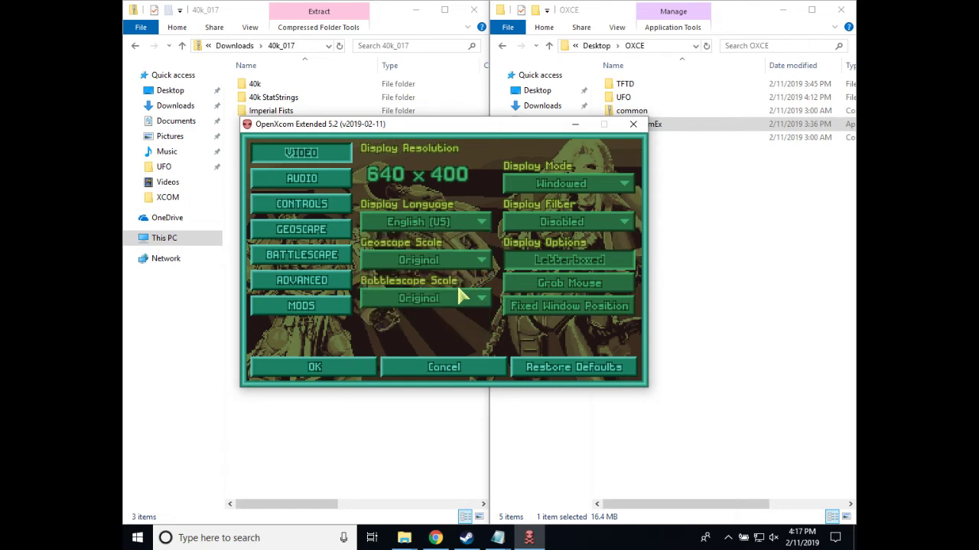
{"action": "left_click", "coordinate": [301, 371]}
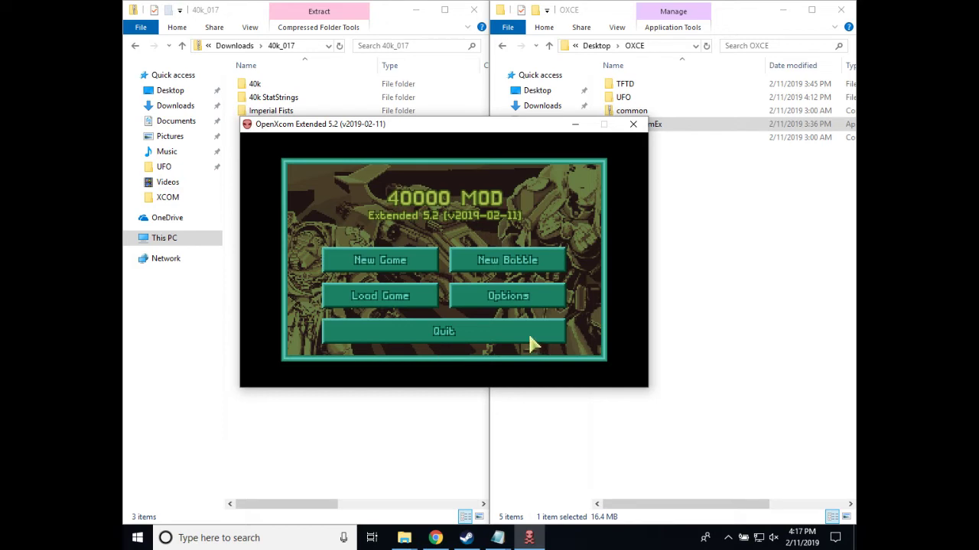
{"action": "left_click", "coordinate": [522, 341]}
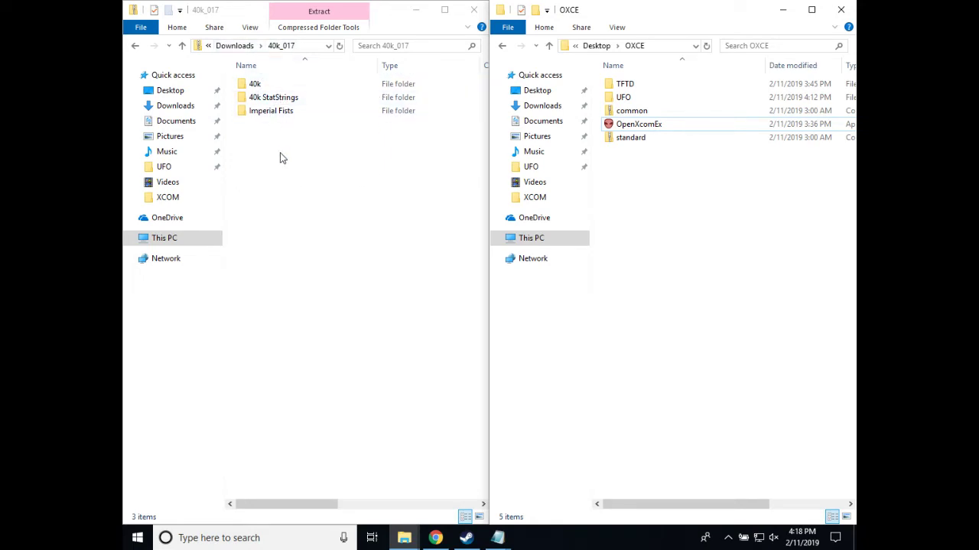
Step: Return the archive window to Downloads and open Documents' openxcom mods folder beside the 40k mod page in Chrome
{"action": "left_click", "coordinate": [234, 46]}
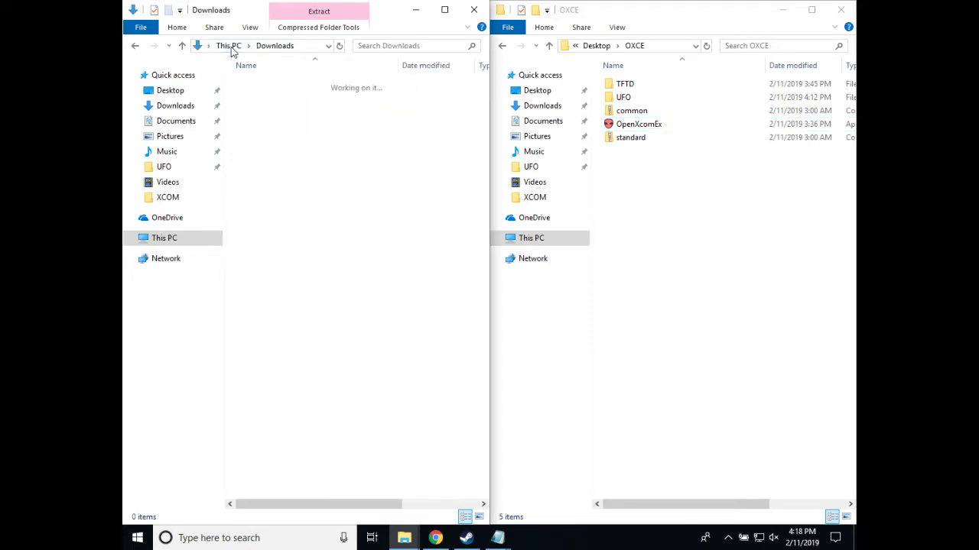
{"action": "left_click", "coordinate": [438, 537]}
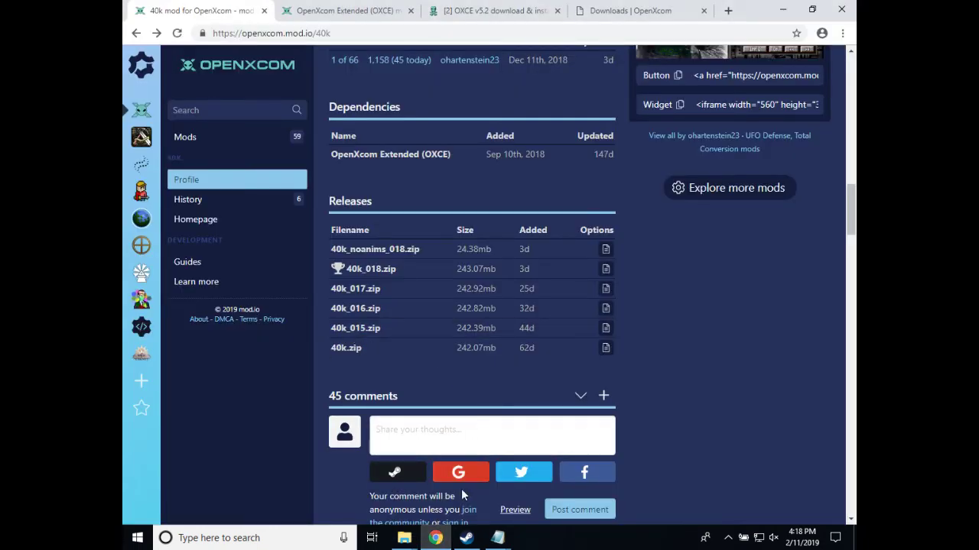
{"action": "mouse_move", "coordinate": [404, 537]}
{"action": "left_click", "coordinate": [448, 458]}
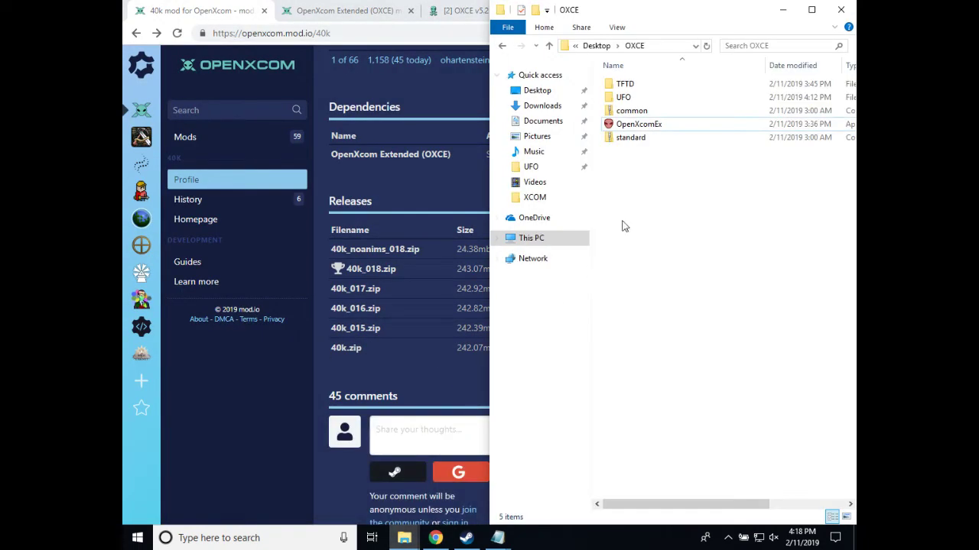
{"action": "left_click", "coordinate": [546, 124]}
{"action": "double_click", "coordinate": [640, 86]}
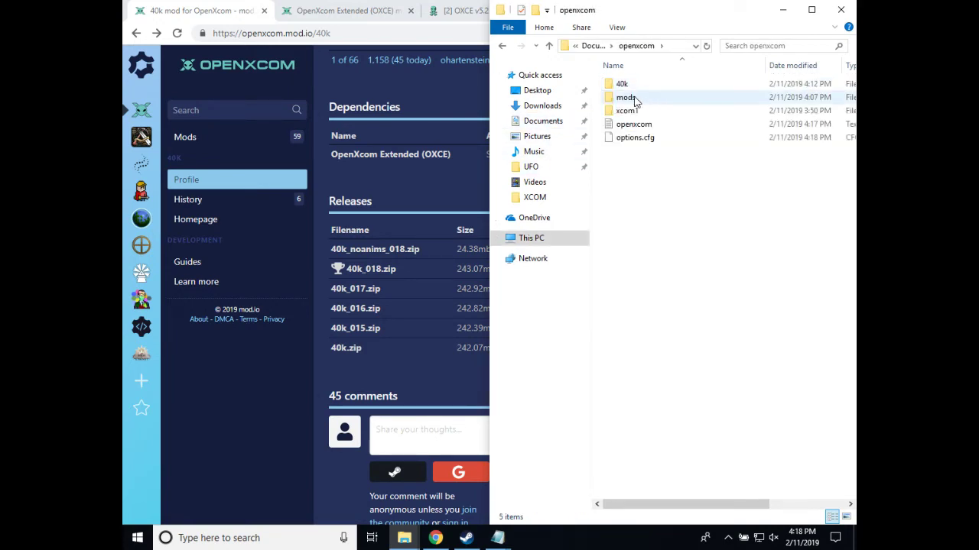
{"action": "double_click", "coordinate": [633, 100]}
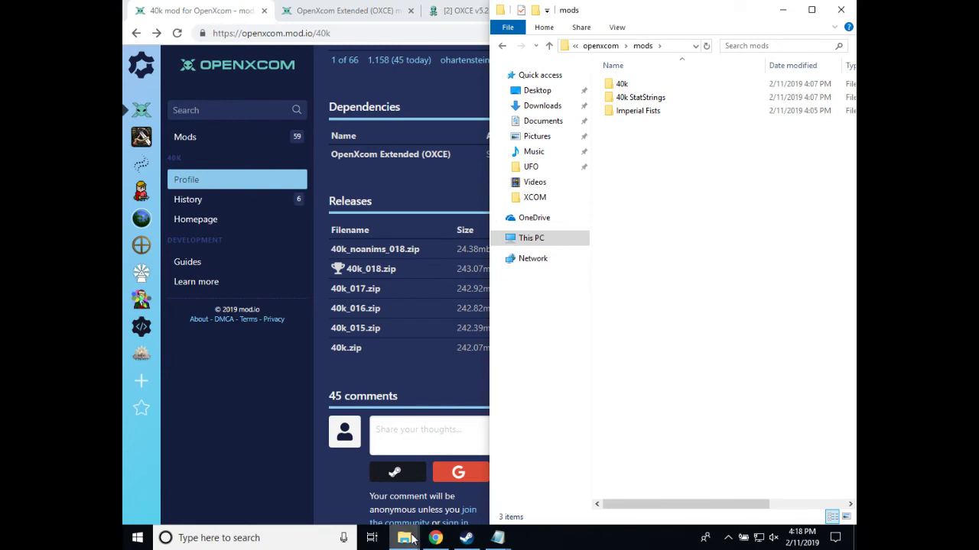
Step: Switch to Chrome and examine the Reduced Download Install and Updating instructions on the 40k mod page
{"action": "mouse_move", "coordinate": [412, 538]}
{"action": "left_click", "coordinate": [396, 396]}
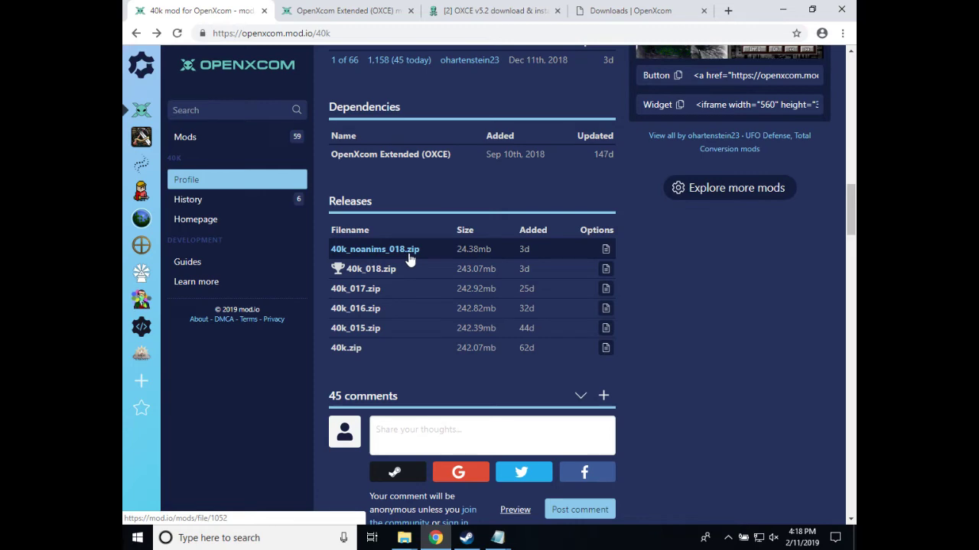
{"action": "scroll", "coordinate": [419, 346], "scroll_direction": "up", "scroll_amount": 3}
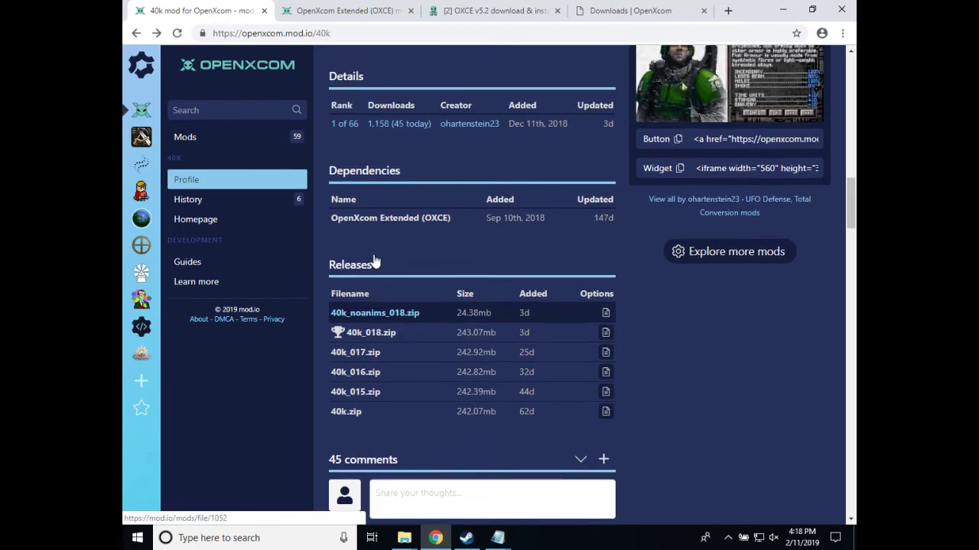
{"action": "scroll", "coordinate": [426, 417], "scroll_direction": "up", "scroll_amount": 10}
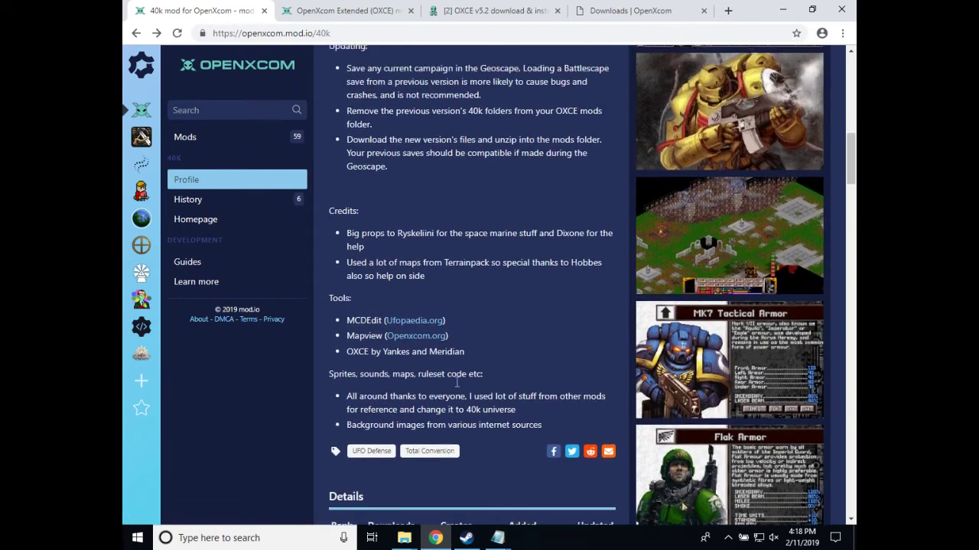
{"action": "scroll", "coordinate": [459, 384], "scroll_direction": "up", "scroll_amount": 2}
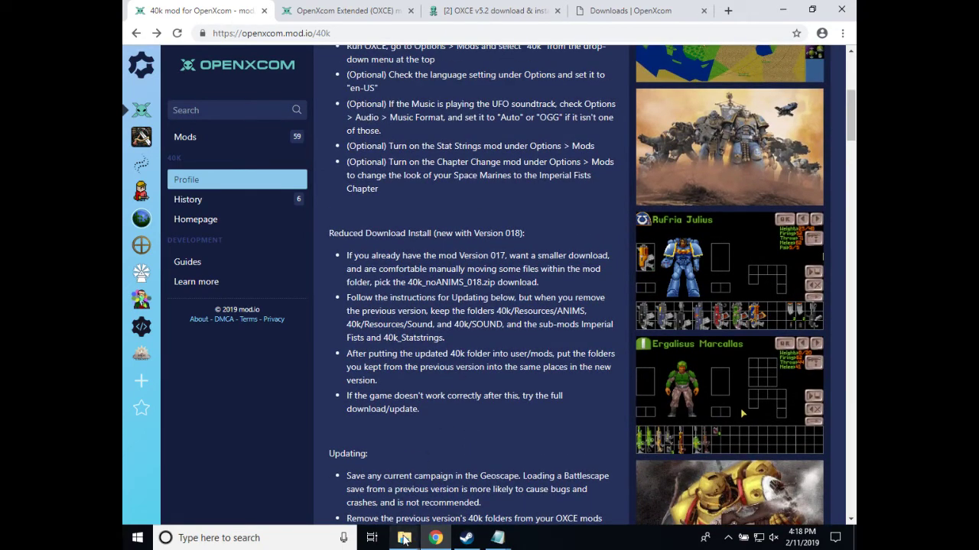
Step: Open the 40k_noanims_018 archive from Downloads and bring up the openxcom mods folder beside it
{"action": "mouse_move", "coordinate": [404, 537]}
{"action": "left_click", "coordinate": [358, 475]}
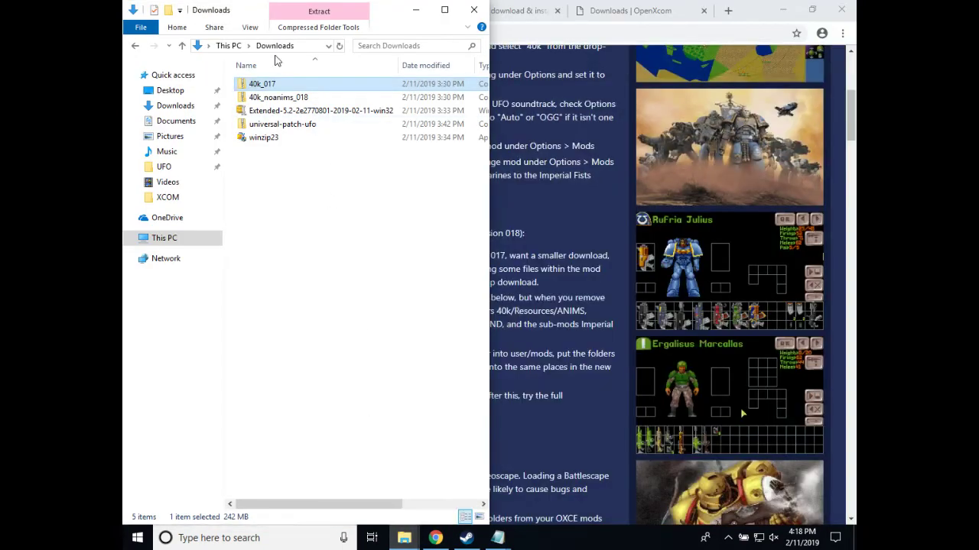
{"action": "double_click", "coordinate": [279, 99]}
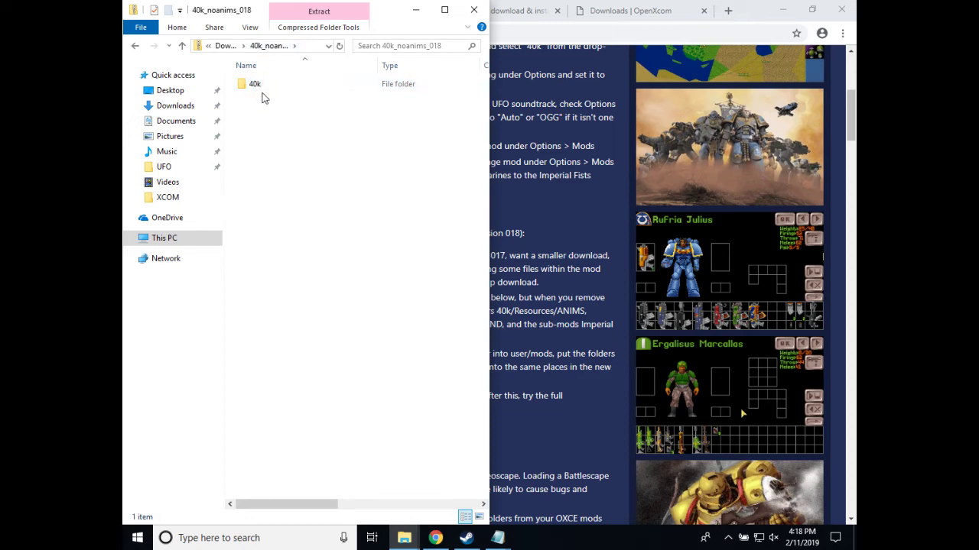
{"action": "mouse_move", "coordinate": [413, 514]}
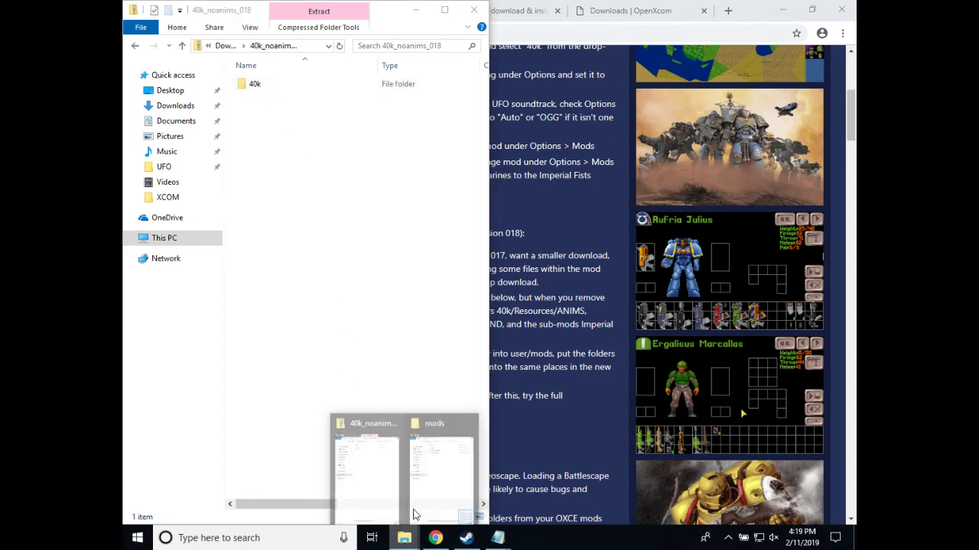
{"action": "left_click", "coordinate": [439, 465]}
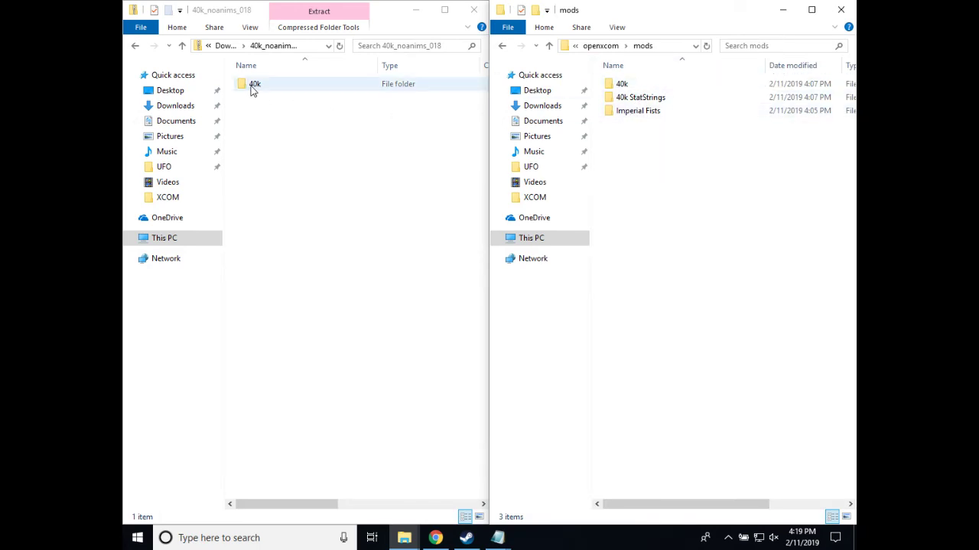
Step: Open the installed 40k mod folder, check the Reduced Download Install instructions in Chrome, and return to the folder
{"action": "double_click", "coordinate": [626, 86]}
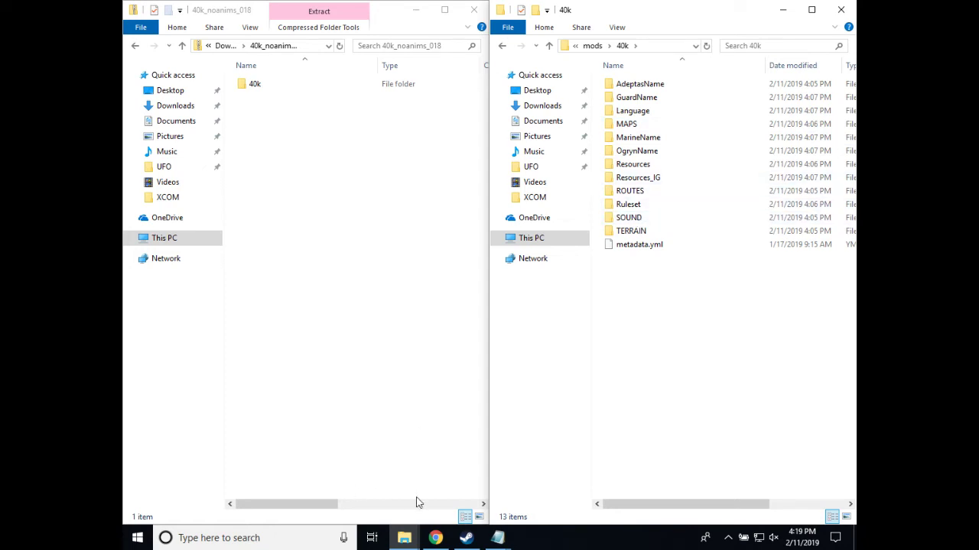
{"action": "left_click", "coordinate": [435, 538]}
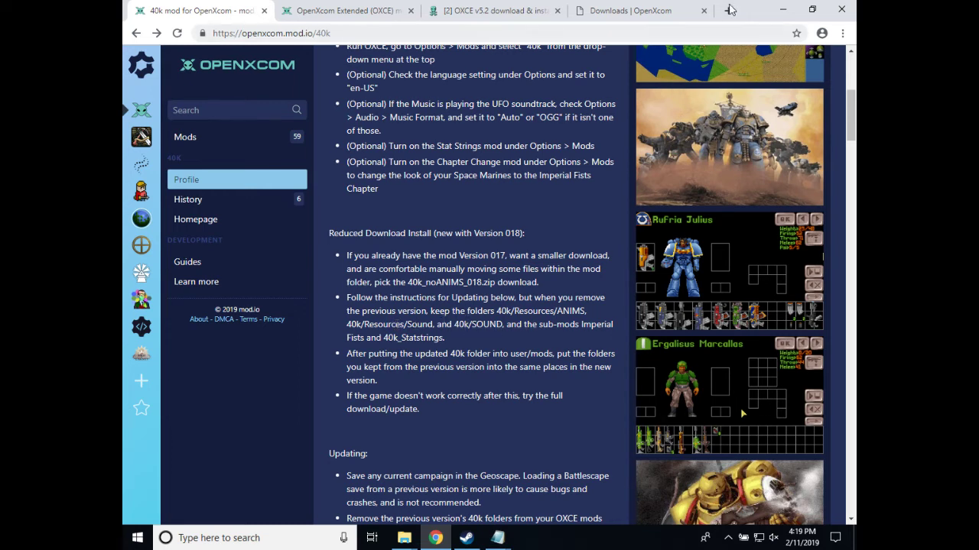
{"action": "left_click", "coordinate": [783, 10]}
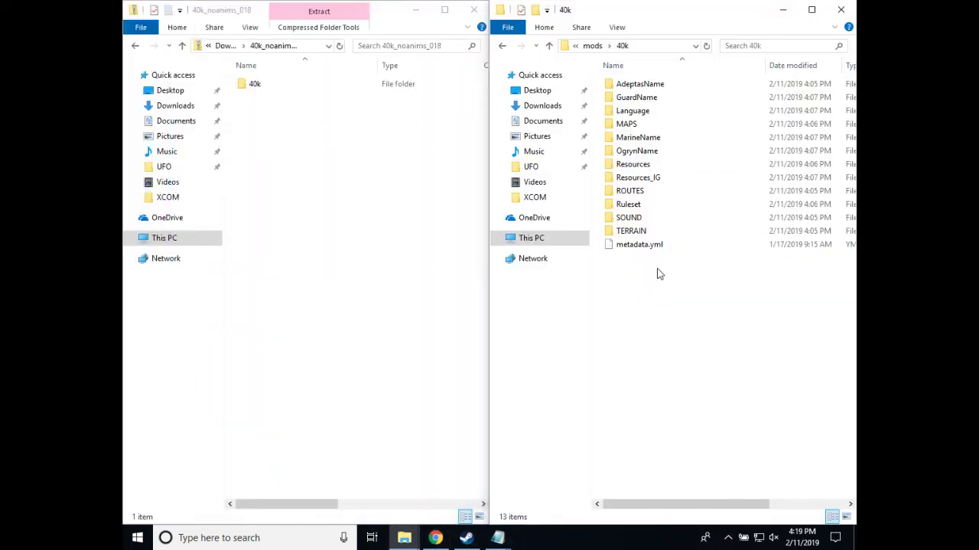
{"action": "left_click", "coordinate": [636, 230]}
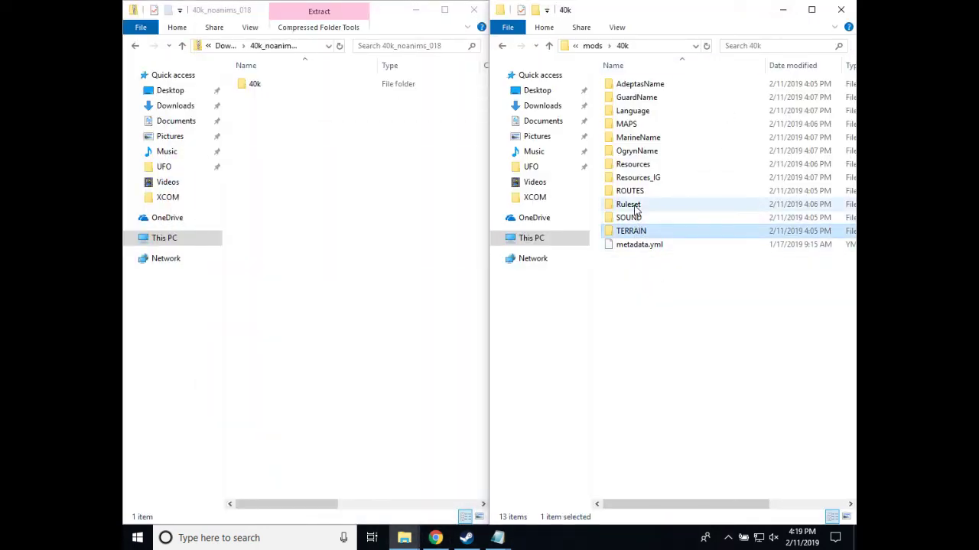
{"action": "left_click", "coordinate": [641, 205], "text": "ctrl"}
{"action": "left_click", "coordinate": [643, 190], "text": "ctrl"}
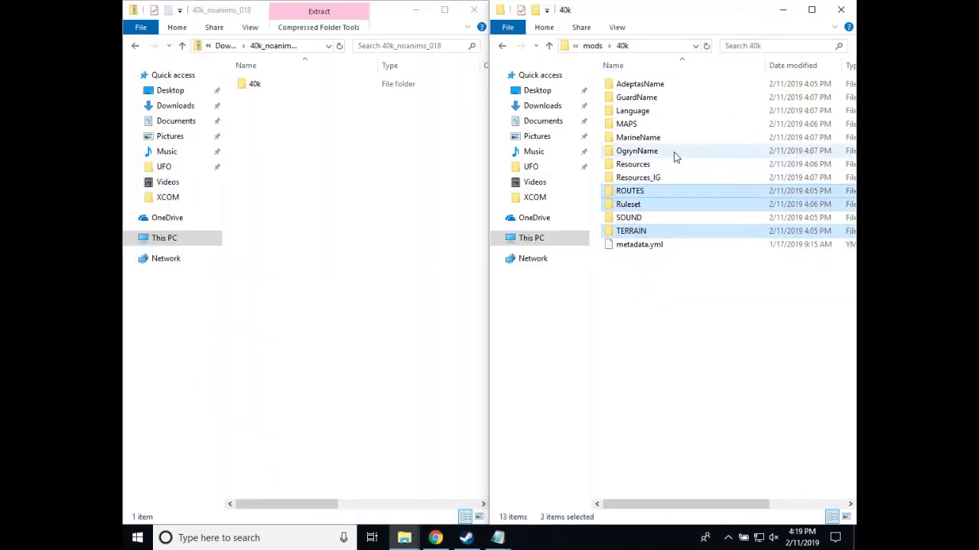
{"action": "left_click", "coordinate": [660, 178], "text": "ctrl"}
{"action": "left_click", "coordinate": [655, 152], "text": "ctrl"}
{"action": "left_click", "coordinate": [650, 140], "text": "ctrl"}
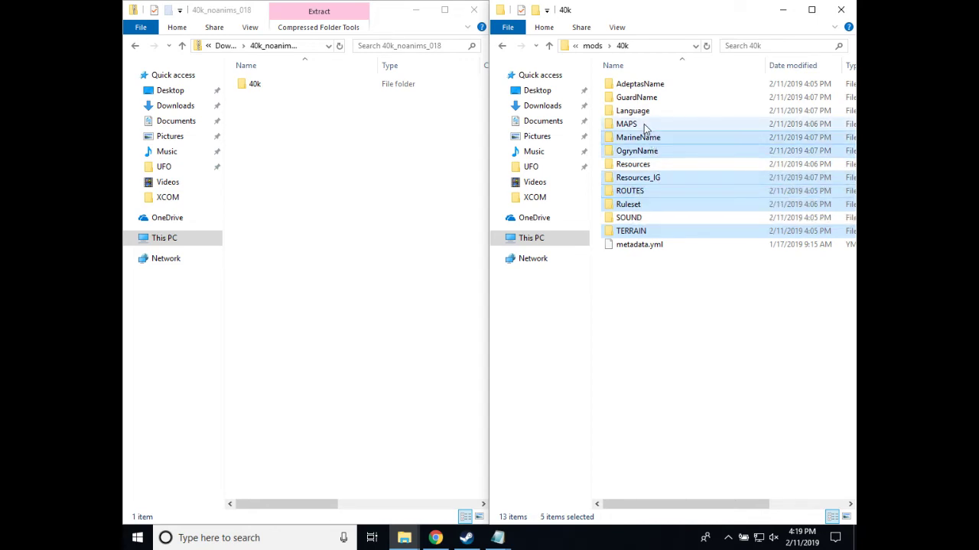
{"action": "left_click", "coordinate": [645, 125], "text": "ctrl"}
{"action": "left_click", "coordinate": [640, 111], "text": "ctrl"}
{"action": "left_click", "coordinate": [639, 97], "text": "ctrl"}
{"action": "left_click", "coordinate": [638, 84]}
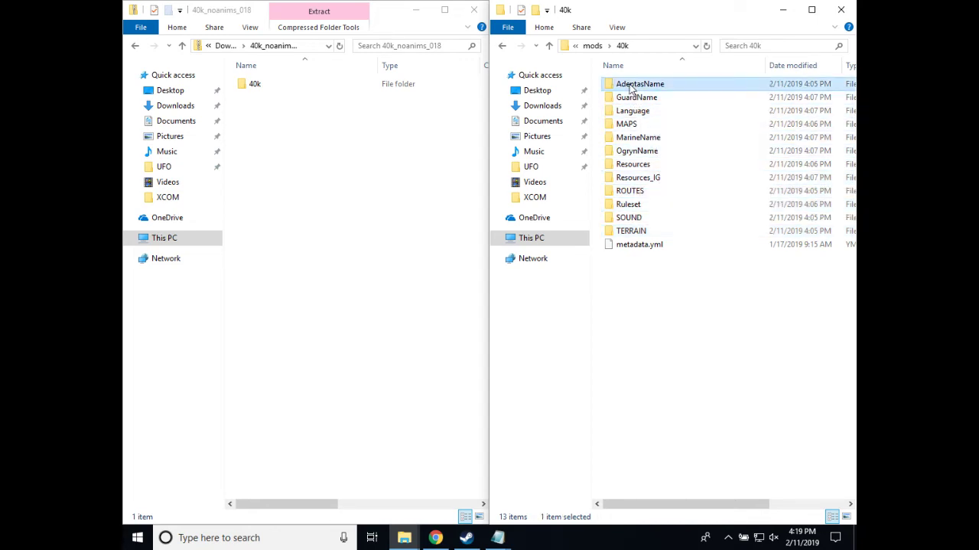
{"action": "left_click", "coordinate": [636, 96]}
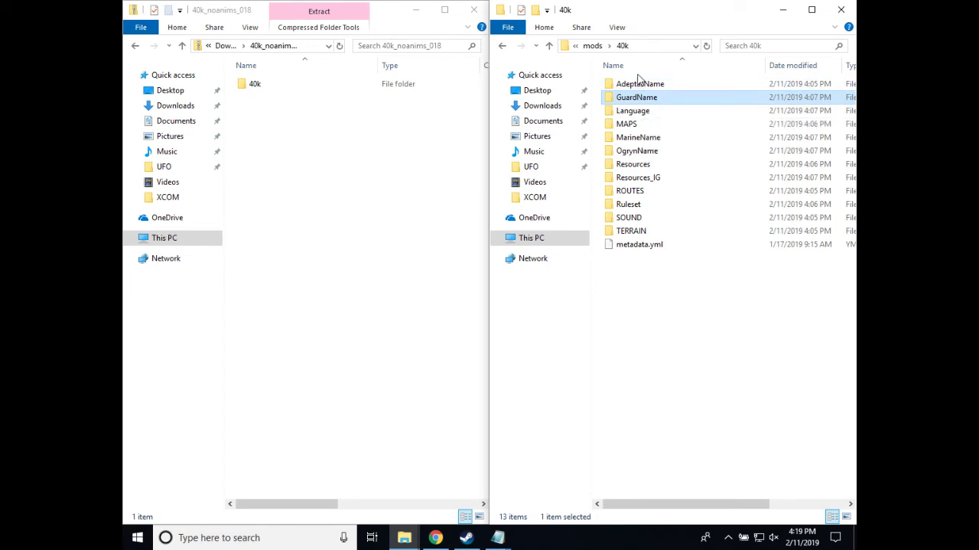
Step: Delete everything in the installed 40k folder except the Resources and SOUND folders
{"action": "left_click", "coordinate": [637, 86]}
{"action": "left_click", "coordinate": [639, 97], "text": "ctrl"}
{"action": "left_click", "coordinate": [641, 110], "text": "ctrl"}
{"action": "left_click", "coordinate": [644, 124], "text": "ctrl"}
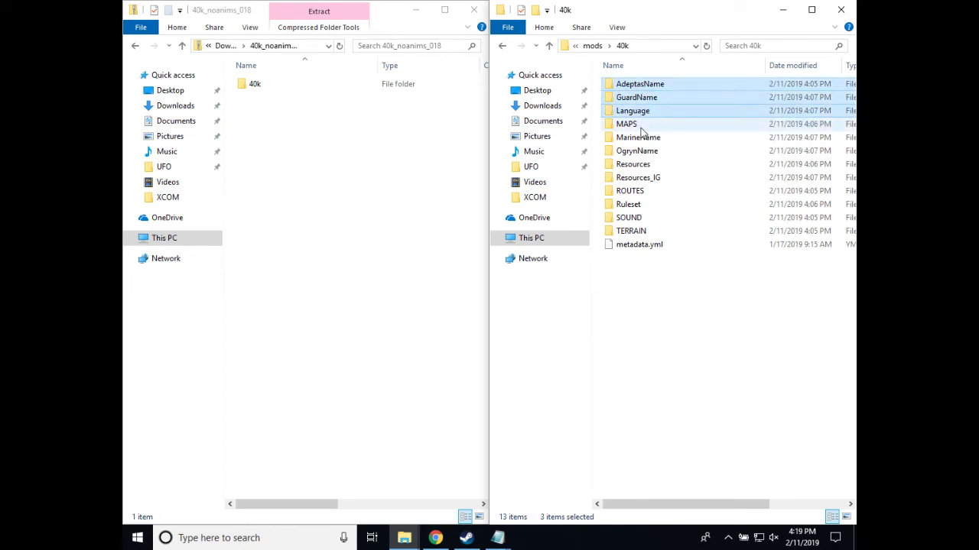
{"action": "left_click", "coordinate": [639, 138], "text": "ctrl"}
{"action": "left_click", "coordinate": [637, 151], "text": "ctrl"}
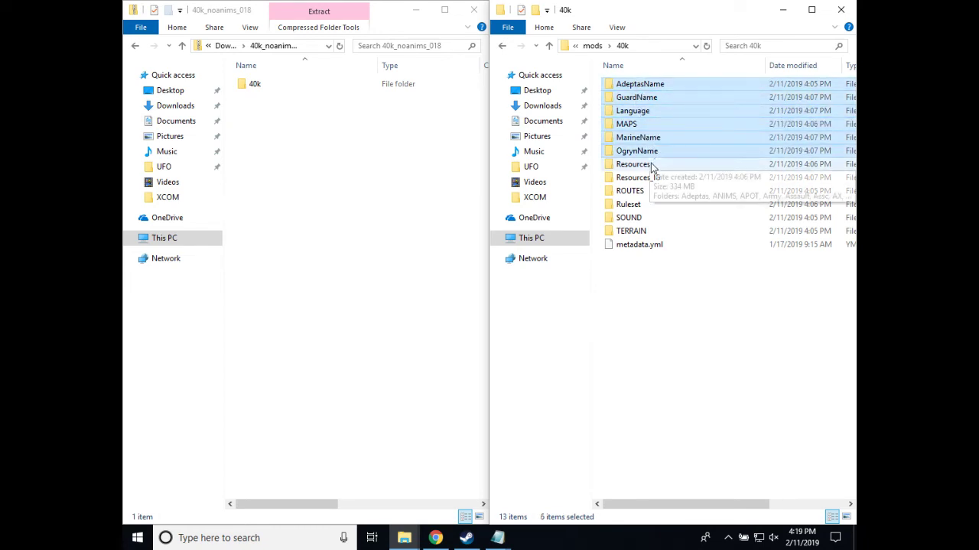
{"action": "left_click", "coordinate": [647, 179], "text": "ctrl"}
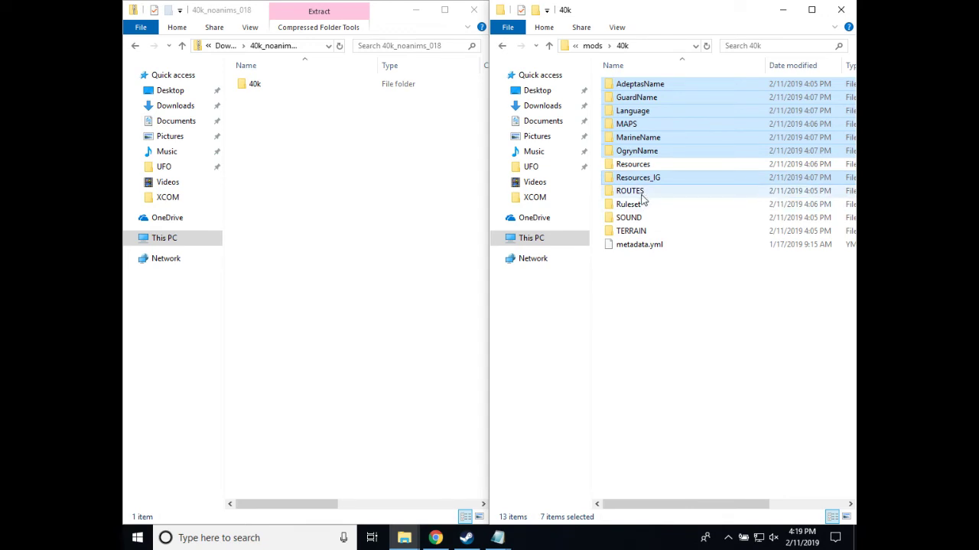
{"action": "left_click", "coordinate": [640, 191], "text": "ctrl"}
{"action": "left_click", "coordinate": [639, 204], "text": "ctrl"}
{"action": "left_click", "coordinate": [643, 231], "text": "ctrl"}
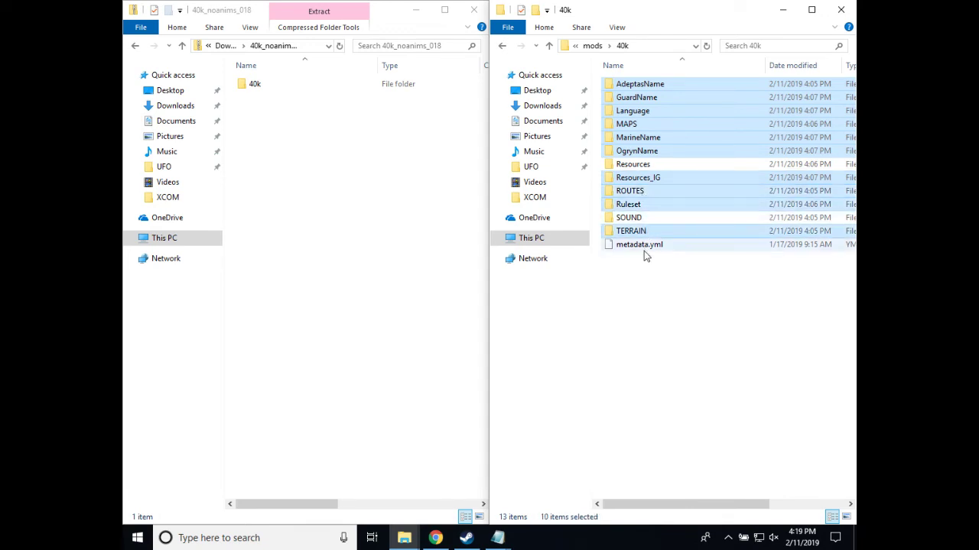
{"action": "left_click", "coordinate": [644, 256], "text": "ctrl"}
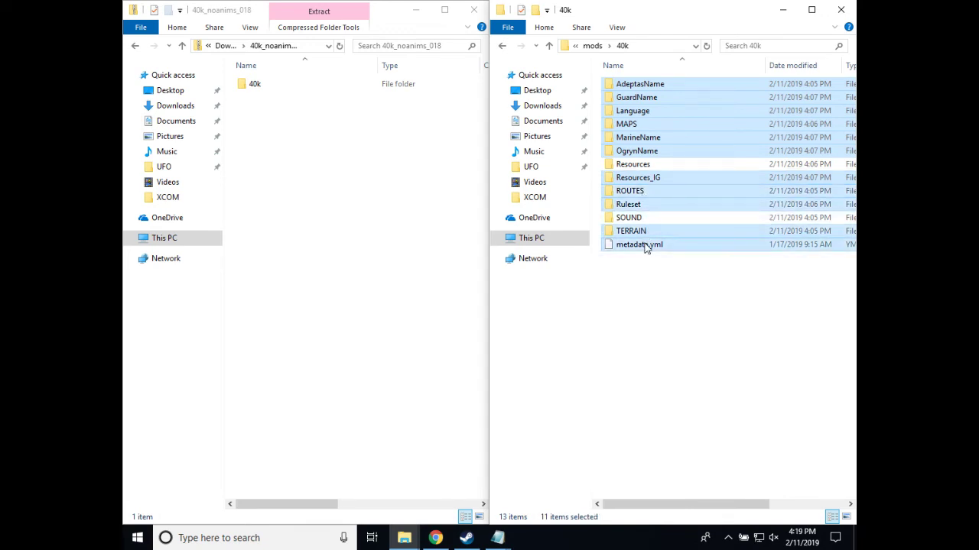
{"action": "key", "text": "shift+Delete"}
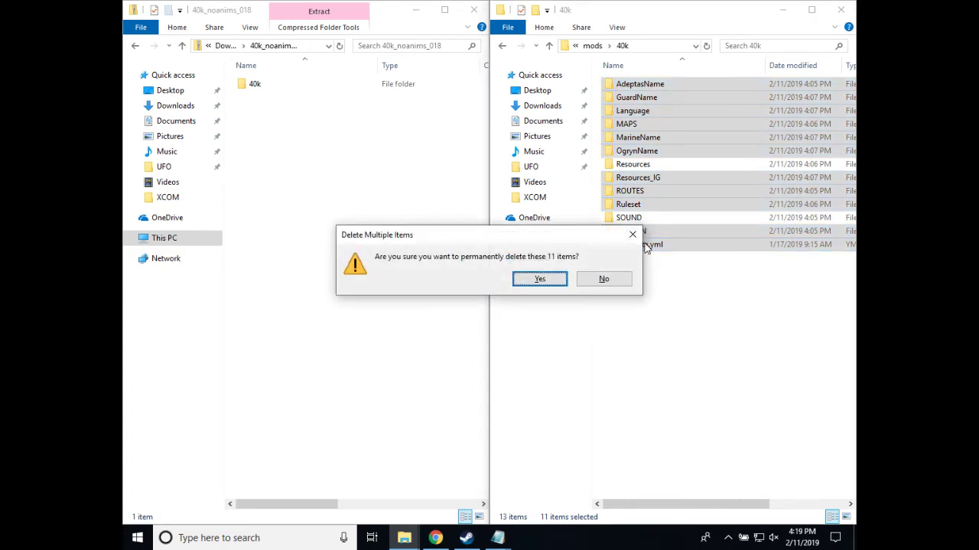
{"action": "key", "text": "Escape"}
{"action": "key", "text": "Delete"}
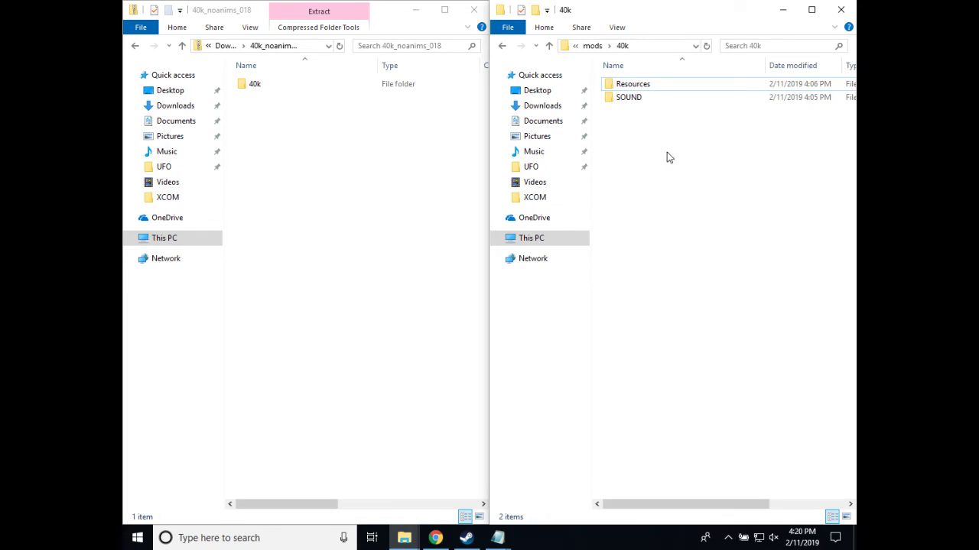
Step: Open the 40k mod's Resources folder and delete its Adeptas subfolder
{"action": "double_click", "coordinate": [633, 86]}
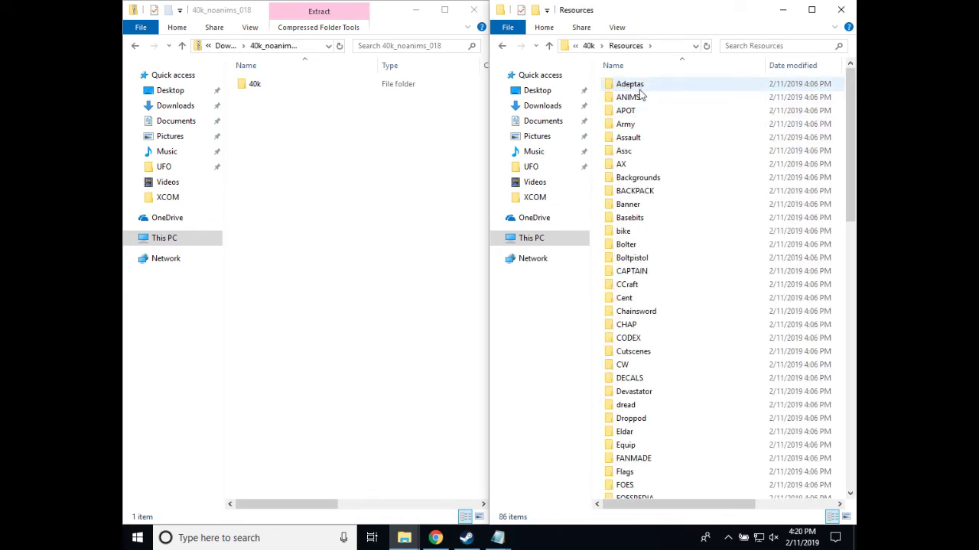
{"action": "left_click", "coordinate": [640, 91]}
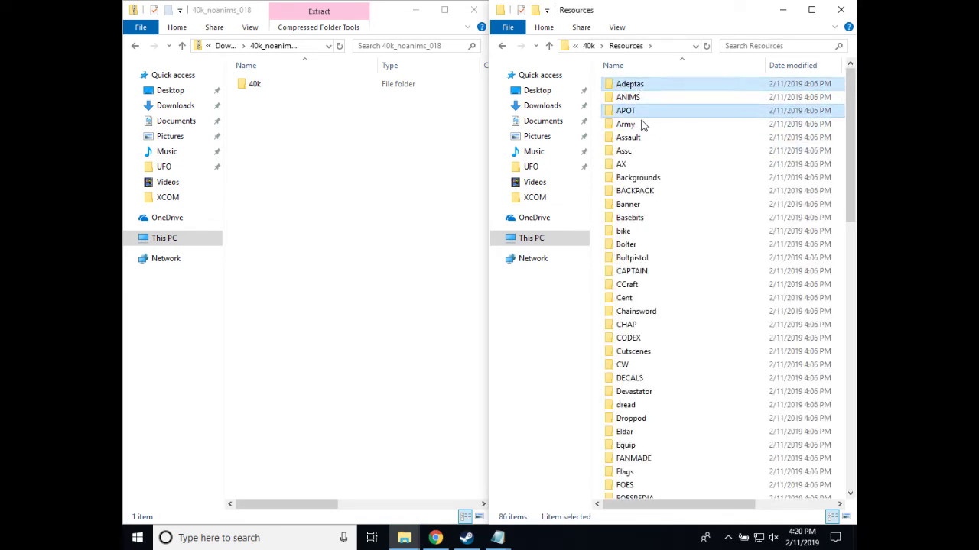
{"action": "left_click", "coordinate": [641, 125], "text": "ctrl"}
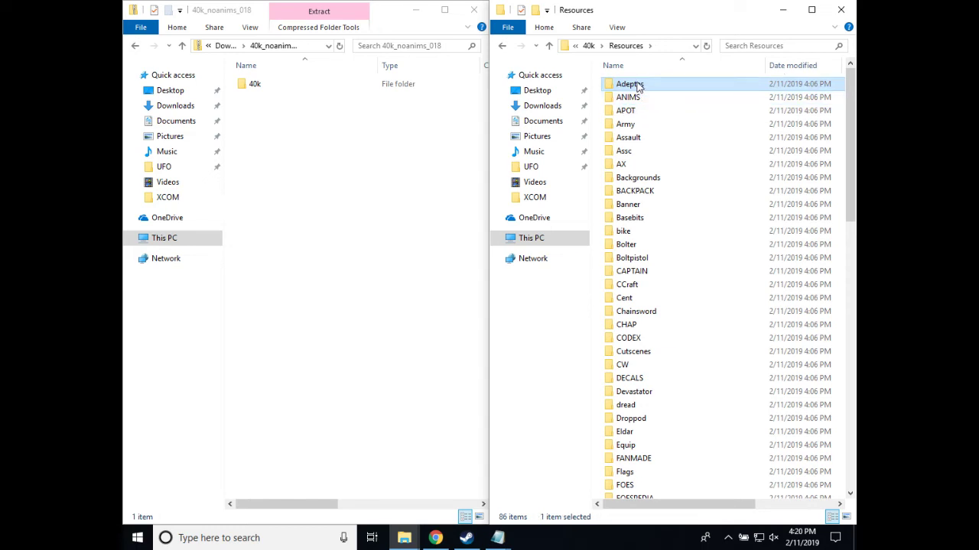
{"action": "key", "text": "shift+Delete"}
{"action": "key", "text": "Escape"}
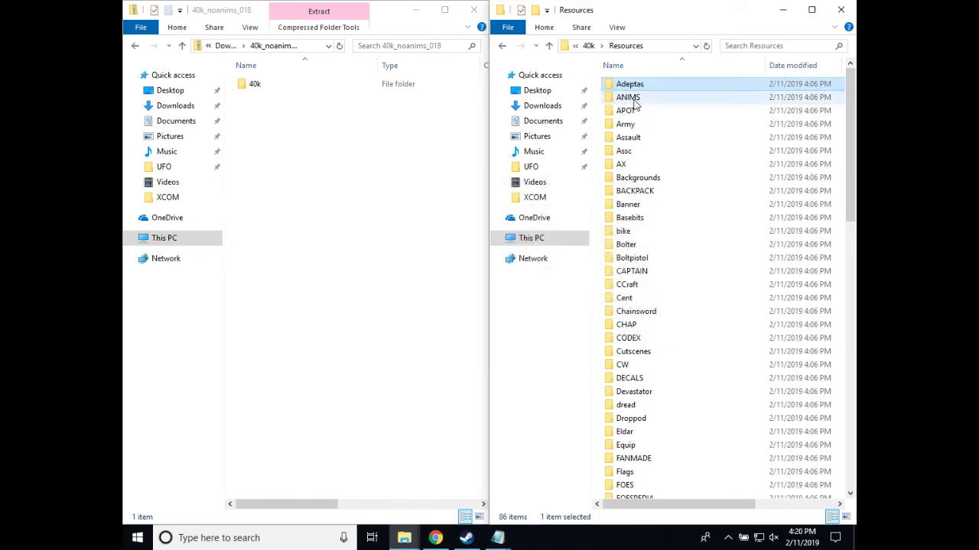
{"action": "key", "text": "Delete"}
Step: Permanently delete the Resources subfolders from APOT through SONIC
{"action": "left_click", "coordinate": [639, 101]}
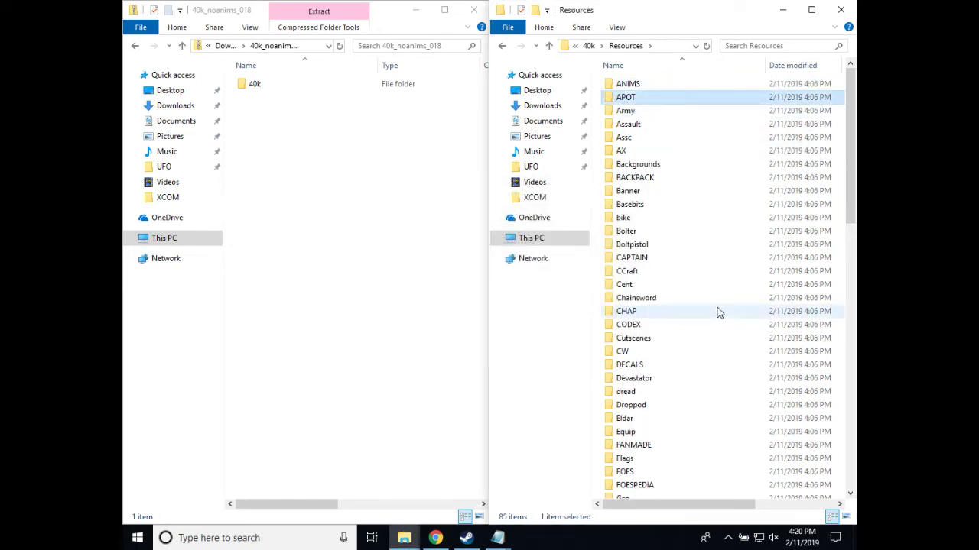
{"action": "scroll", "coordinate": [697, 312], "scroll_direction": "down", "scroll_amount": 8}
{"action": "scroll", "coordinate": [703, 373], "scroll_direction": "down", "scroll_amount": 6}
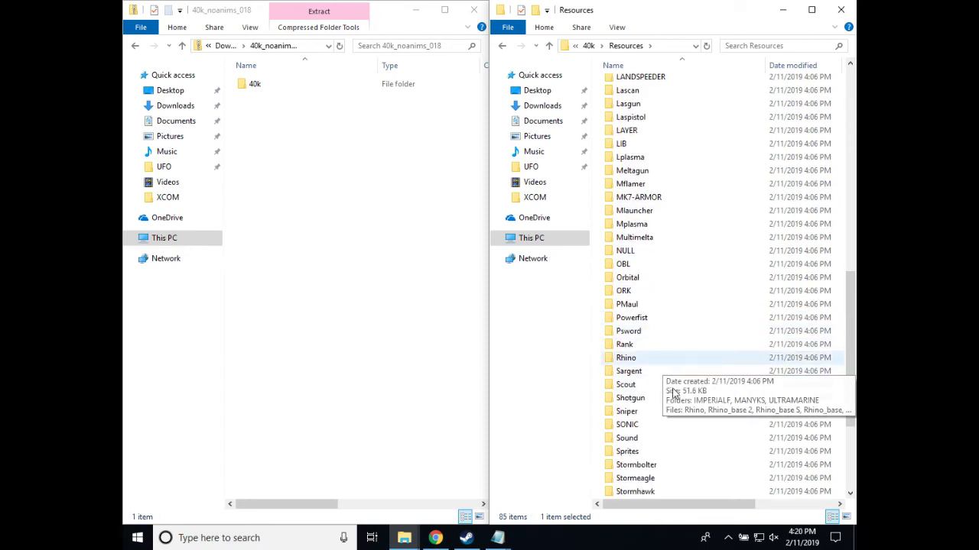
{"action": "left_click", "coordinate": [642, 430], "text": "shift"}
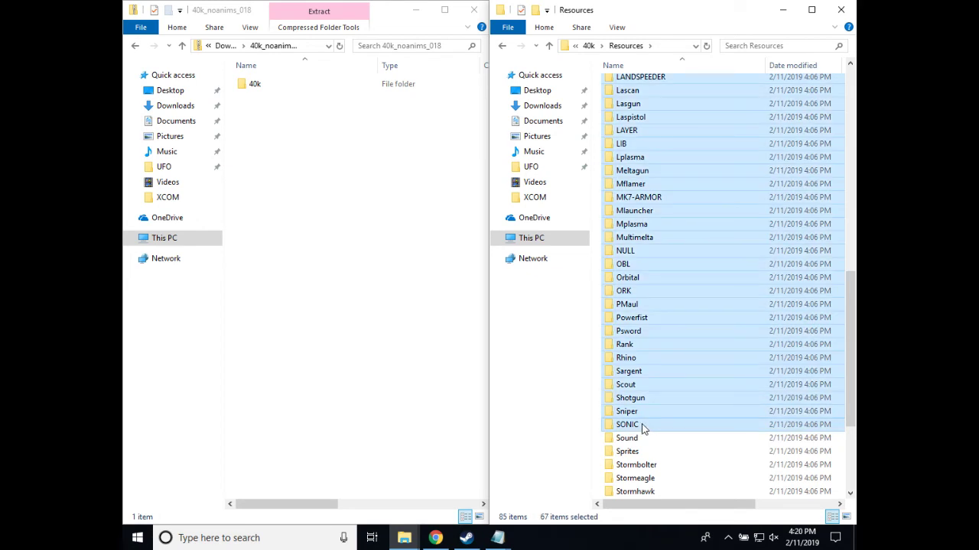
{"action": "key", "text": "shift+Delete"}
{"action": "key", "text": "Return"}
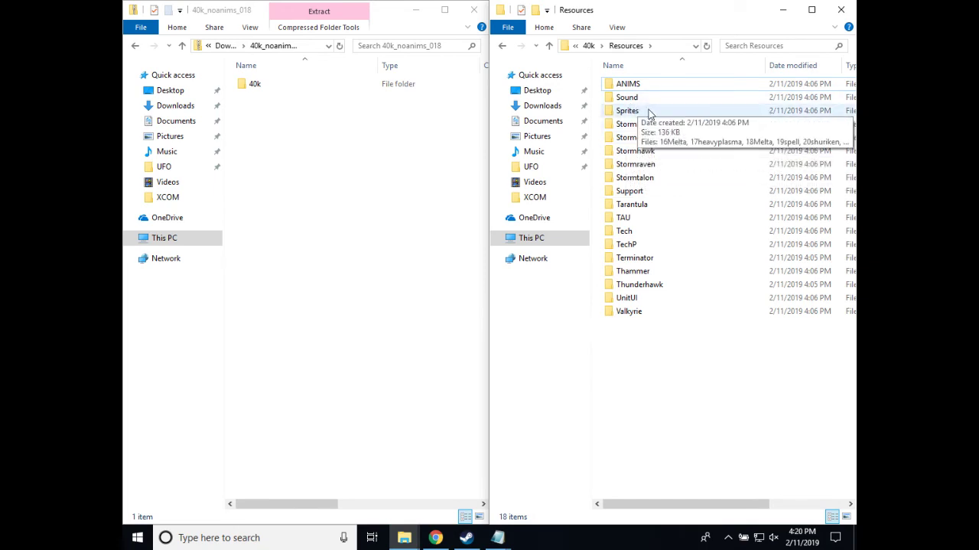
Step: Permanently delete the Resources subfolders from Sprites through Valkyrie, keeping only ANIMS and Sound
{"action": "left_click", "coordinate": [647, 111]}
{"action": "left_click", "coordinate": [659, 313], "text": "shift"}
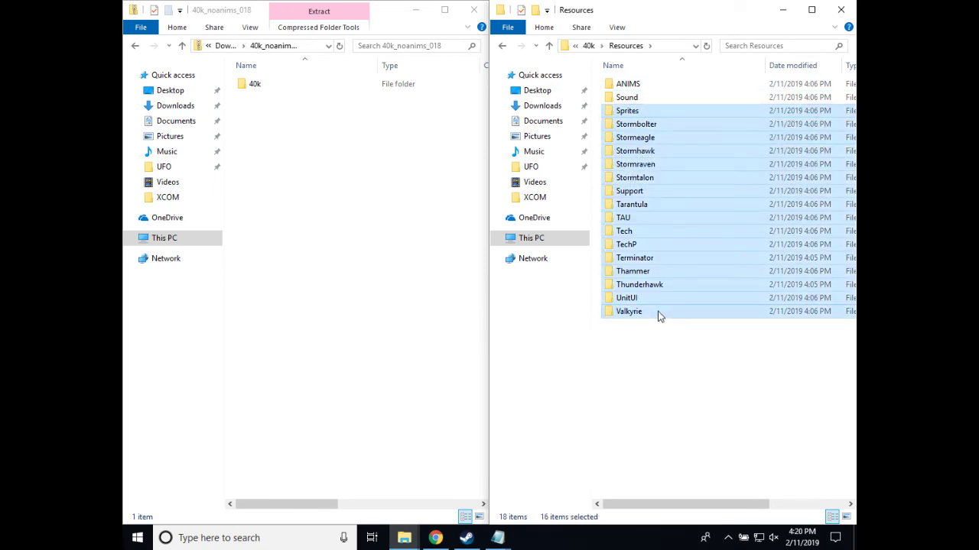
{"action": "key", "text": "shift+Delete"}
{"action": "key", "text": "Return"}
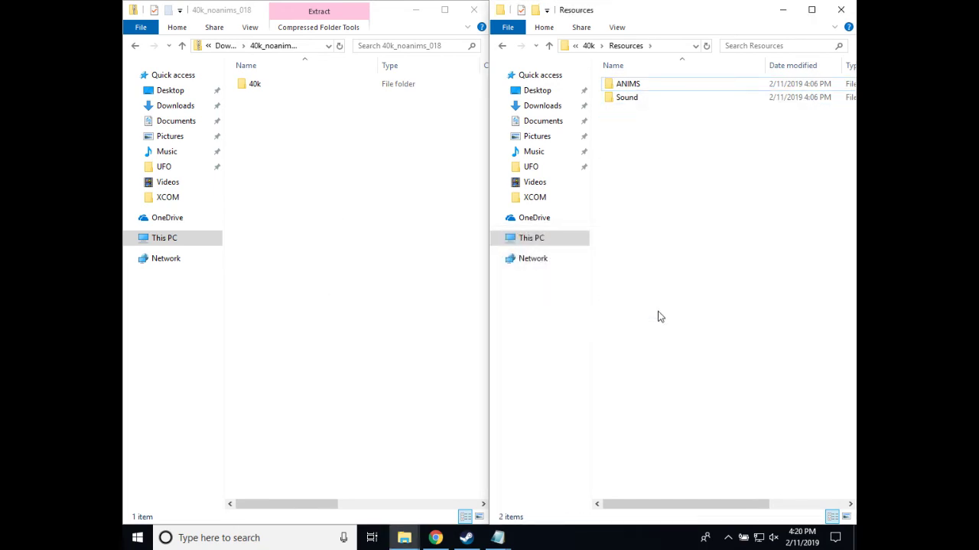
Step: Return to the mods folder, copy the 40k folder from the 40k_noanims_018 archive into it, and move the progress window off the folder list
{"action": "left_click", "coordinate": [590, 47]}
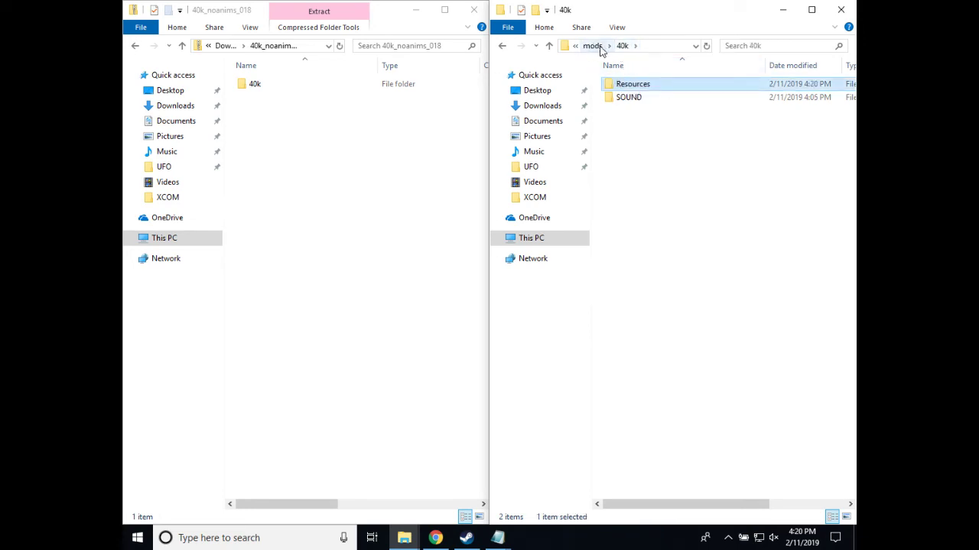
{"action": "left_click", "coordinate": [596, 48]}
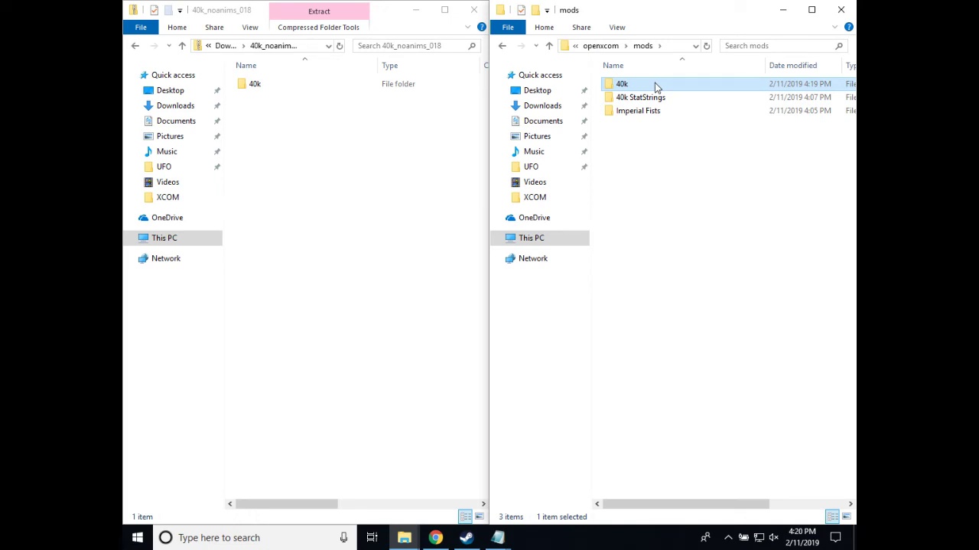
{"action": "left_click_drag", "start_coordinate": [300, 84], "coordinate": [727, 256]}
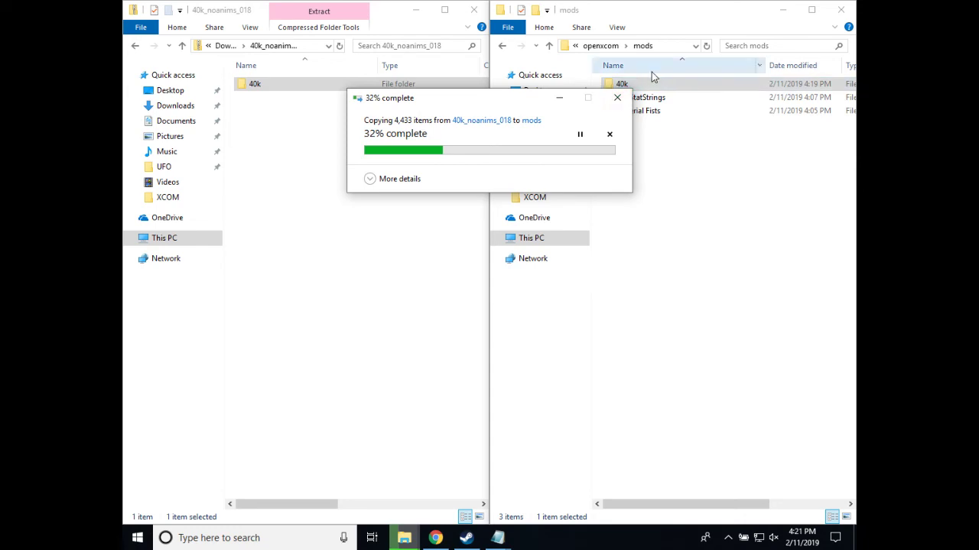
{"action": "left_click", "coordinate": [654, 112]}
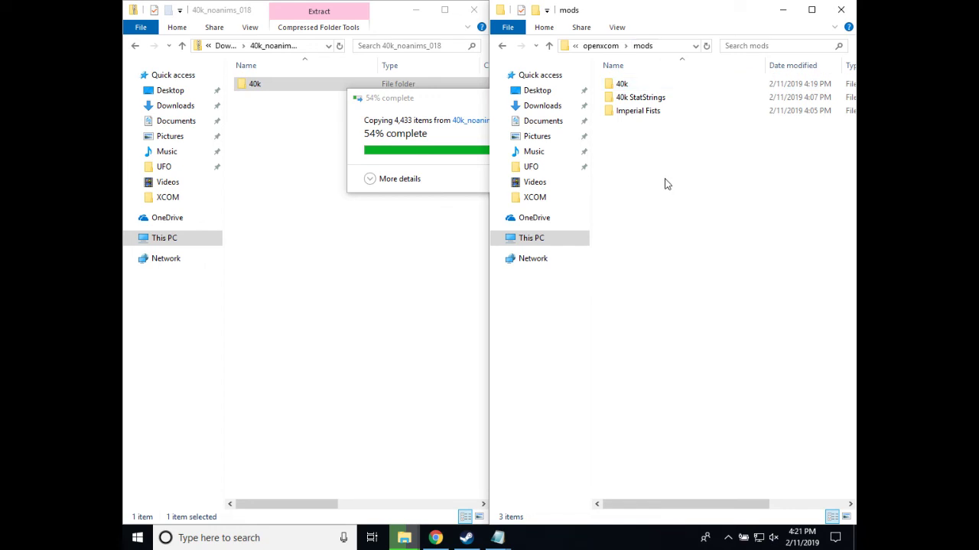
{"action": "left_click", "coordinate": [441, 182]}
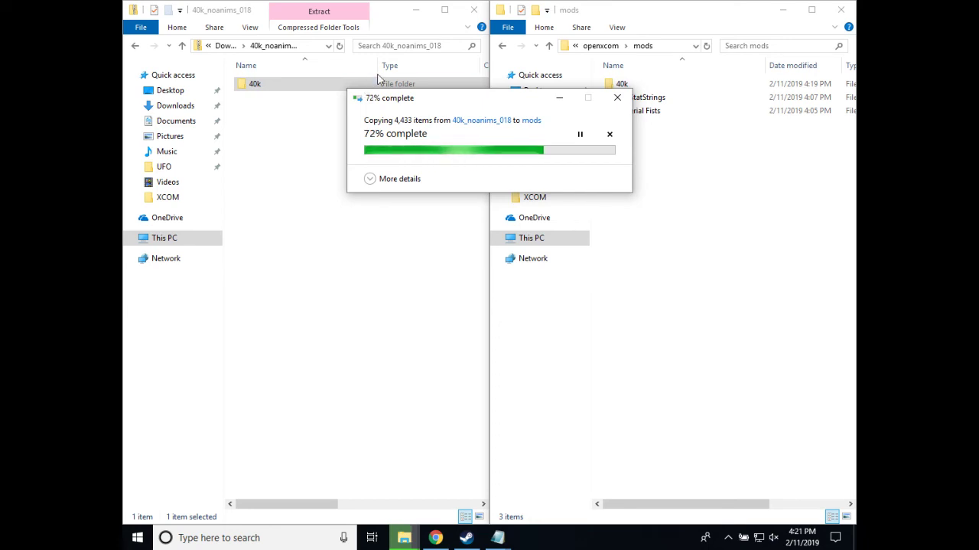
{"action": "left_click_drag", "start_coordinate": [398, 99], "coordinate": [240, 131]}
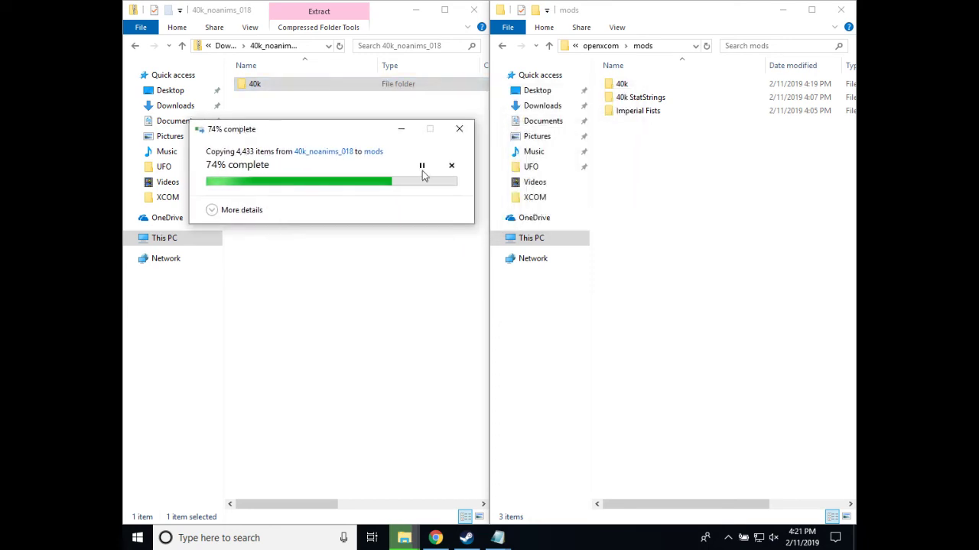
Step: Launch OpenXcomEx from the OXCE folder on the desktop and show the mod list in the game's options
{"action": "left_click", "coordinate": [656, 247]}
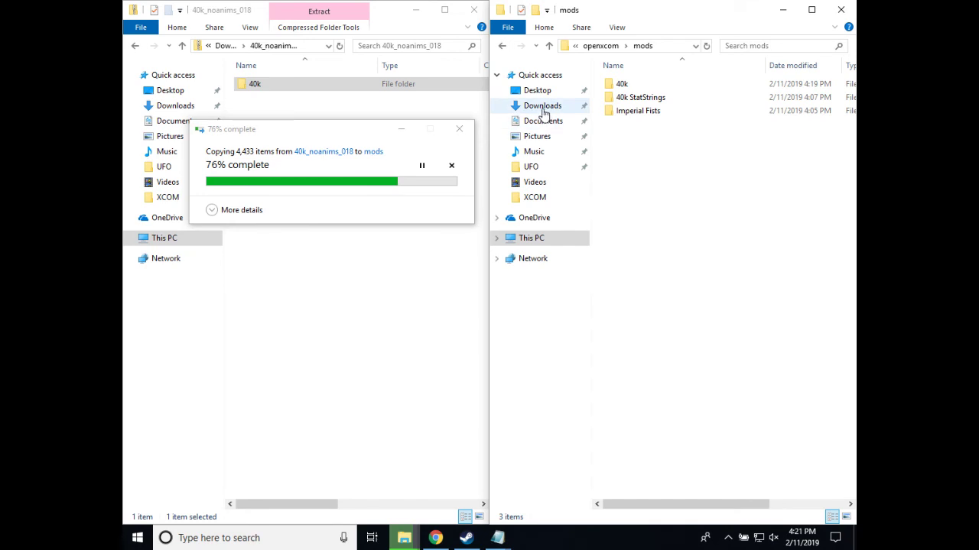
{"action": "left_click", "coordinate": [532, 122]}
{"action": "left_click", "coordinate": [529, 105]}
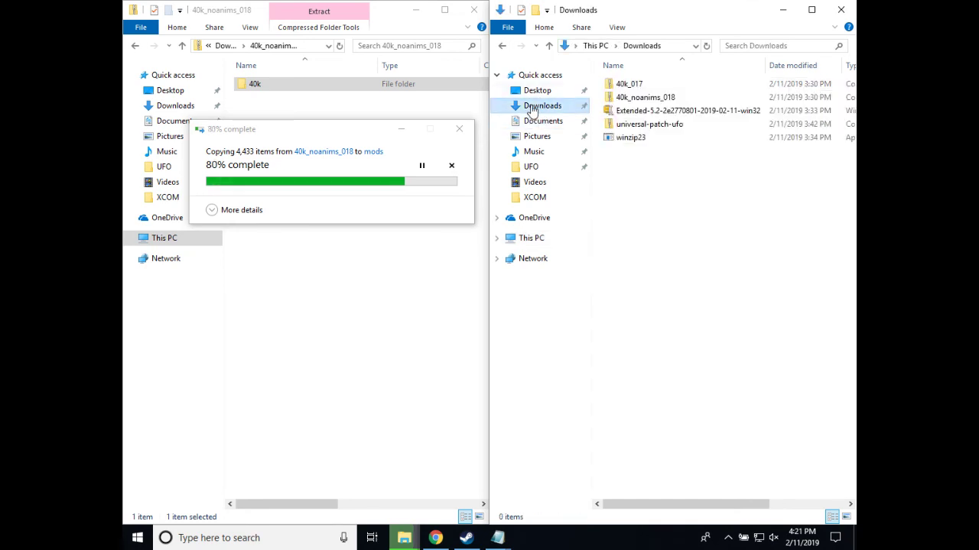
{"action": "left_click", "coordinate": [533, 93]}
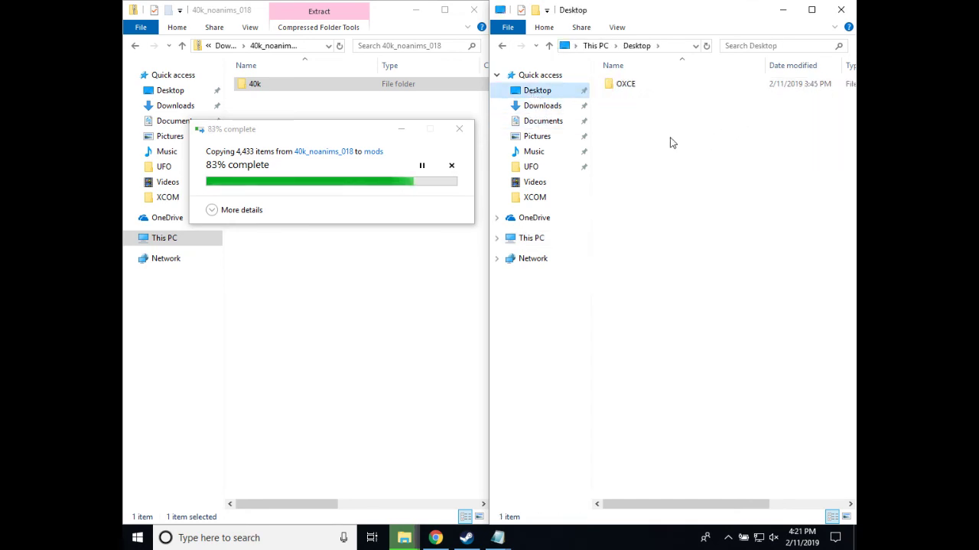
{"action": "double_click", "coordinate": [622, 86]}
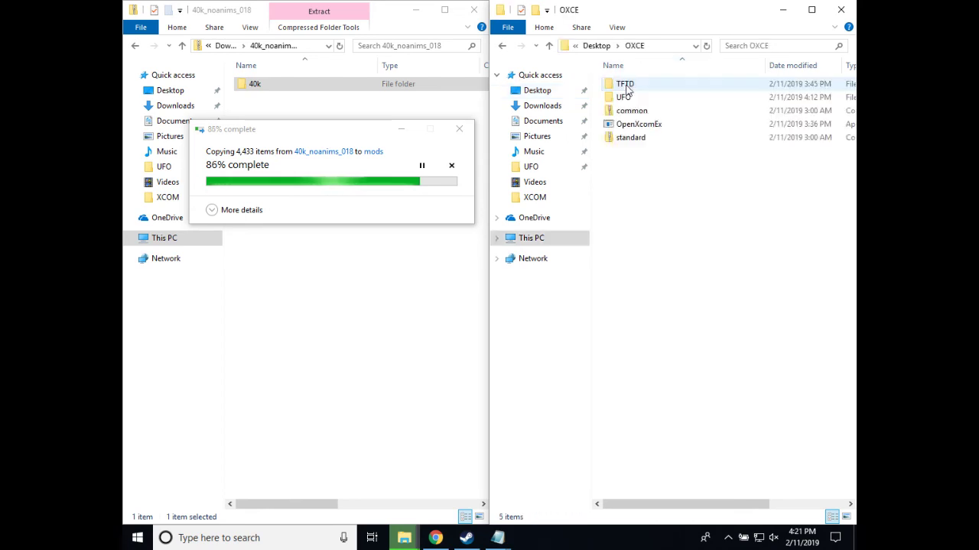
{"action": "mouse_move", "coordinate": [660, 127]}
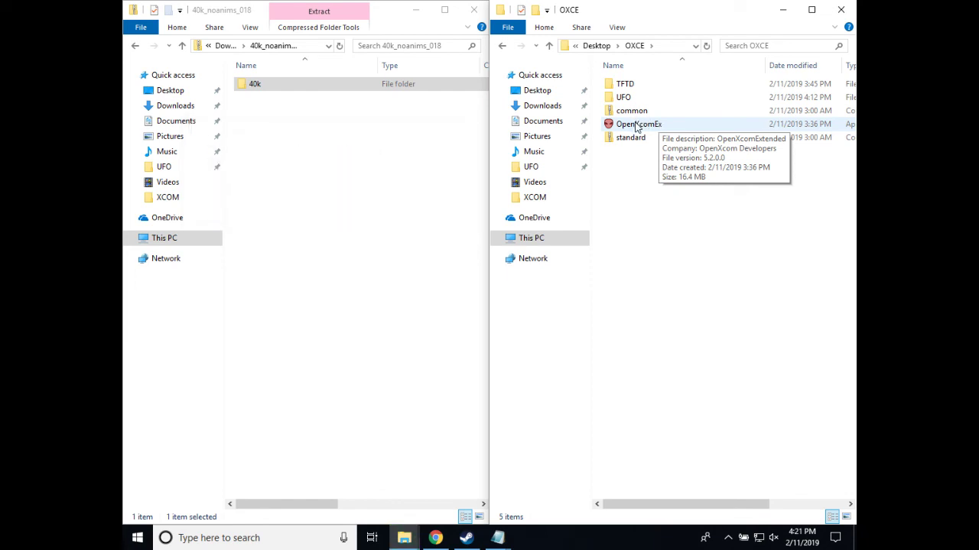
{"action": "double_click", "coordinate": [635, 127]}
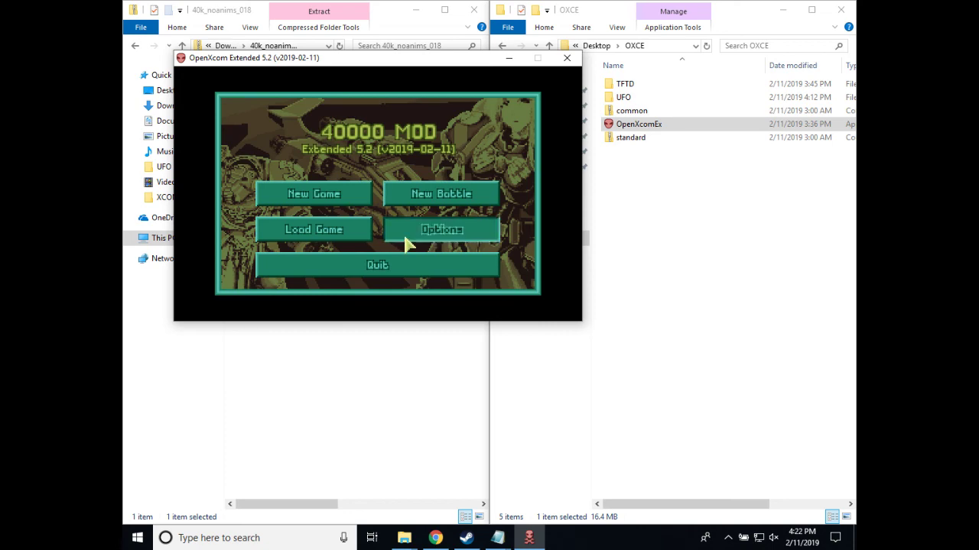
{"action": "left_click", "coordinate": [404, 240]}
{"action": "left_click", "coordinate": [273, 240]}
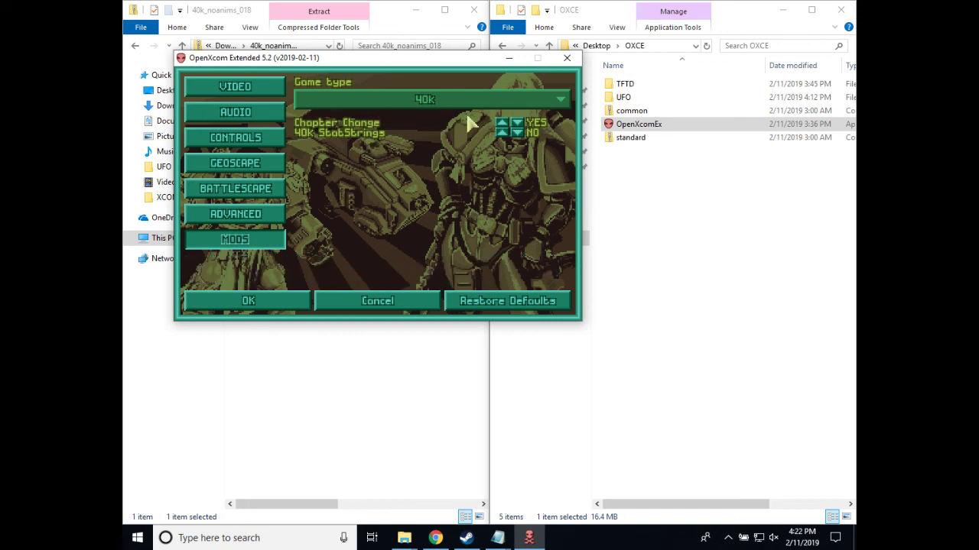
Step: Try to open metadata.yml in the 40k folder under Documents' openxcom mods folder, and return to the game to cancel its options
{"action": "left_click", "coordinate": [677, 227]}
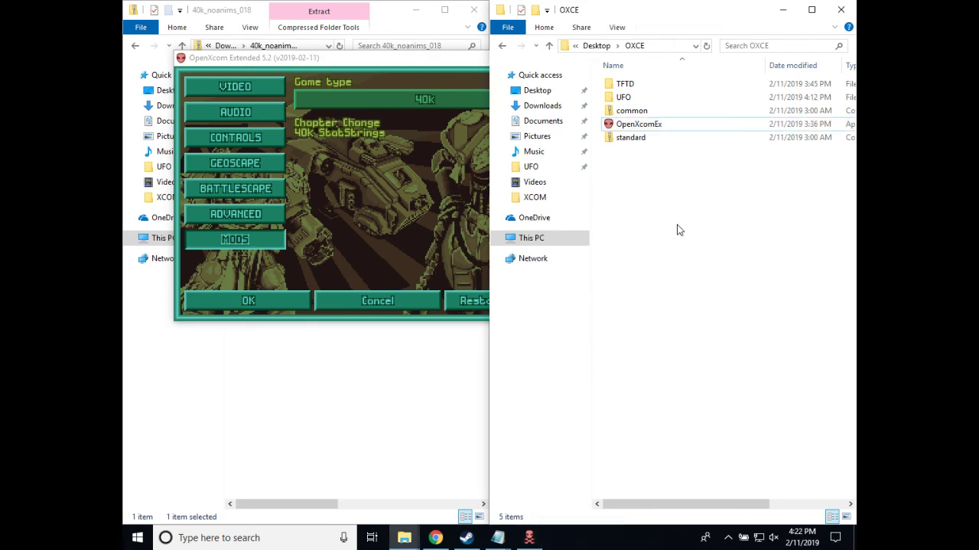
{"action": "left_click", "coordinate": [541, 122]}
{"action": "double_click", "coordinate": [640, 84]}
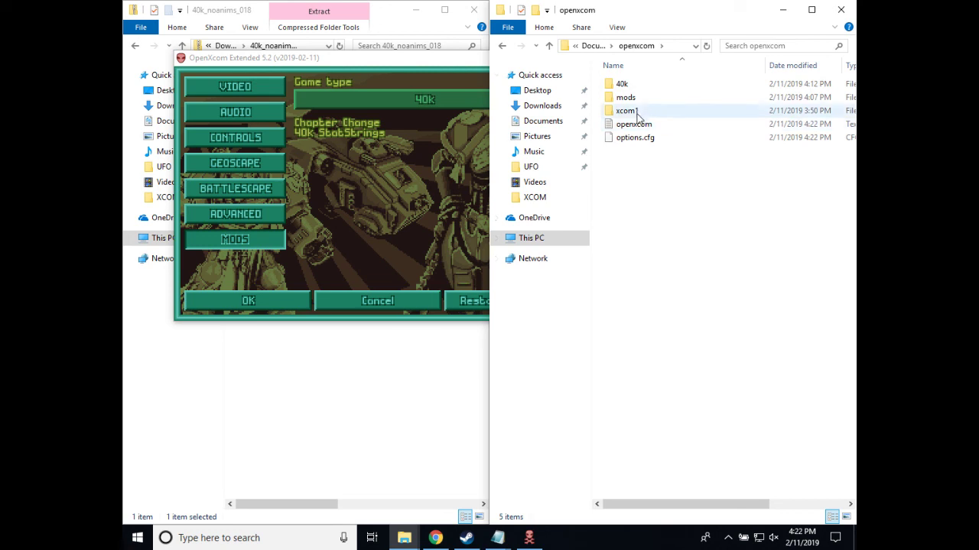
{"action": "double_click", "coordinate": [633, 96]}
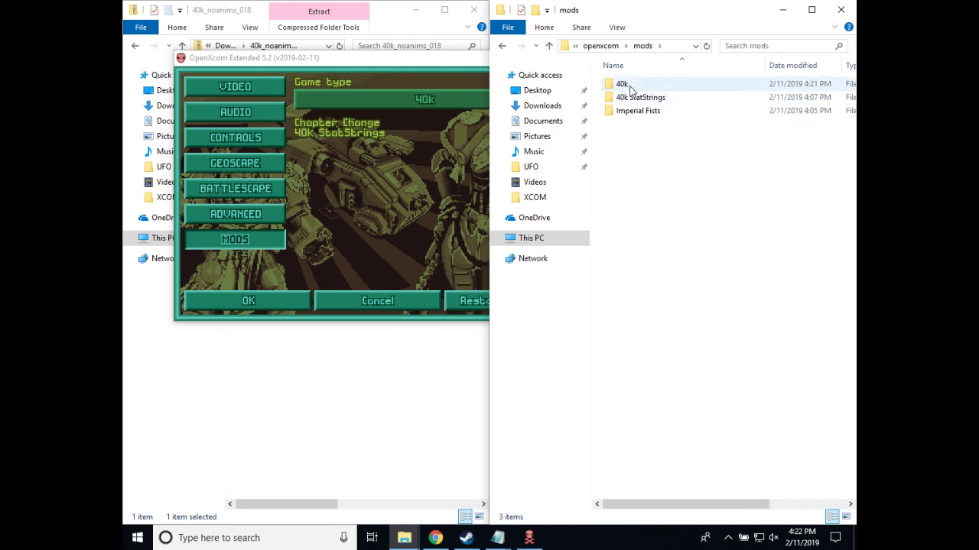
{"action": "double_click", "coordinate": [631, 87]}
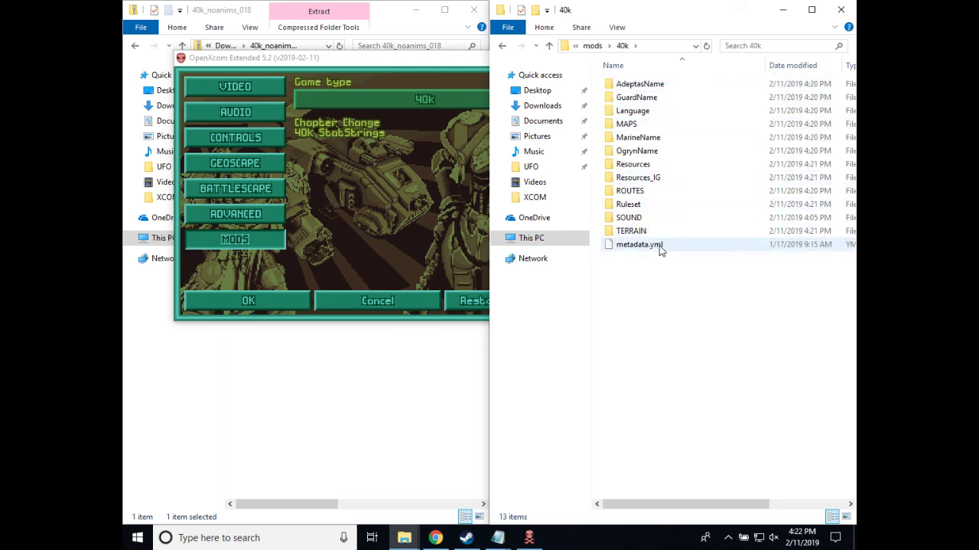
{"action": "double_click", "coordinate": [662, 246]}
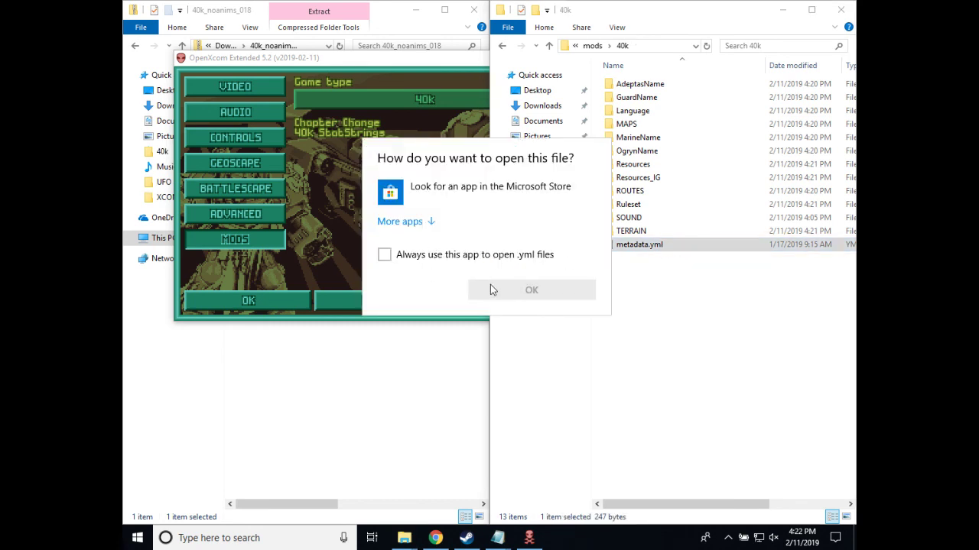
{"action": "left_click", "coordinate": [649, 284]}
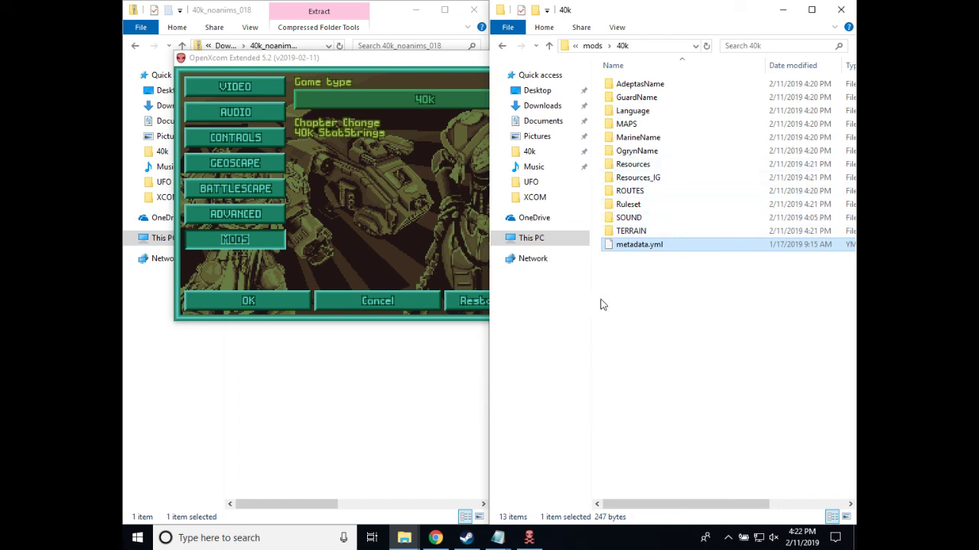
{"action": "left_click", "coordinate": [375, 244]}
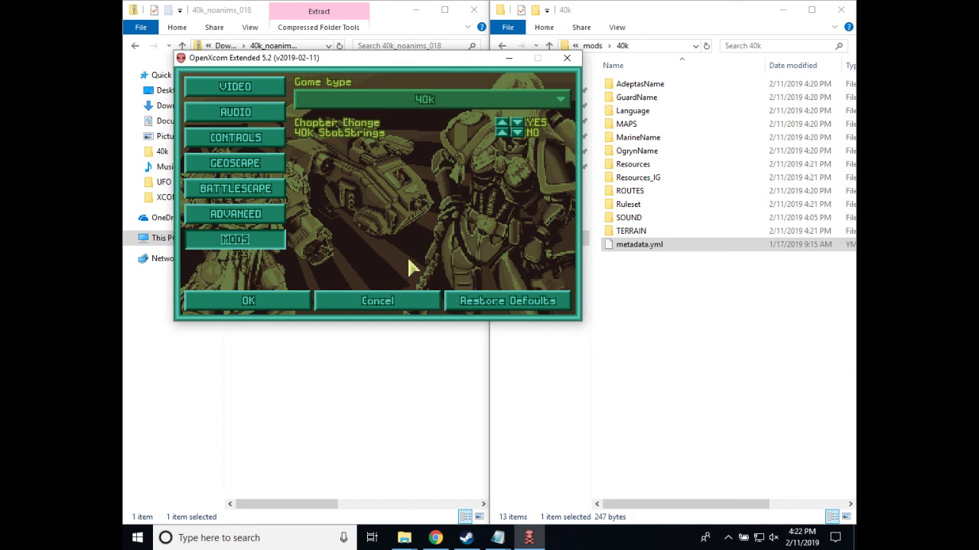
{"action": "left_click", "coordinate": [385, 300]}
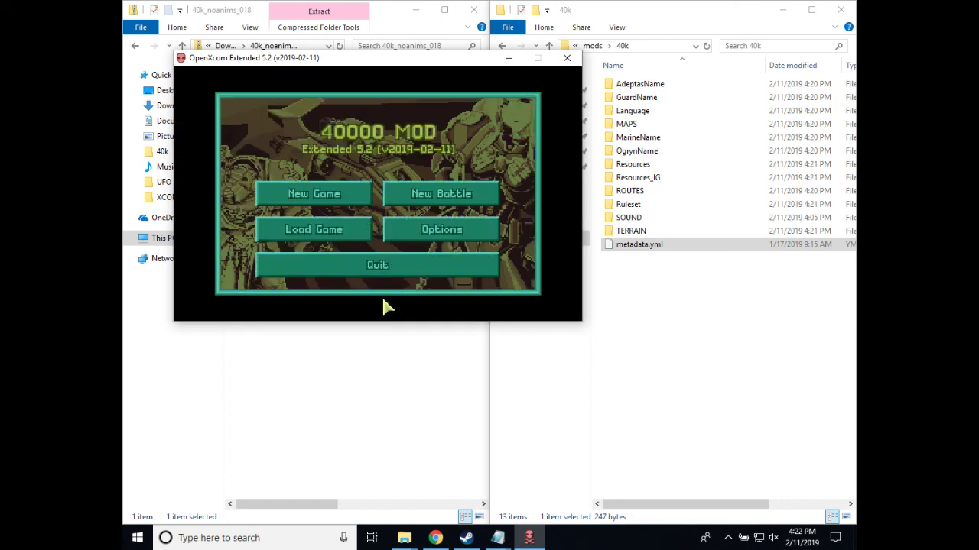